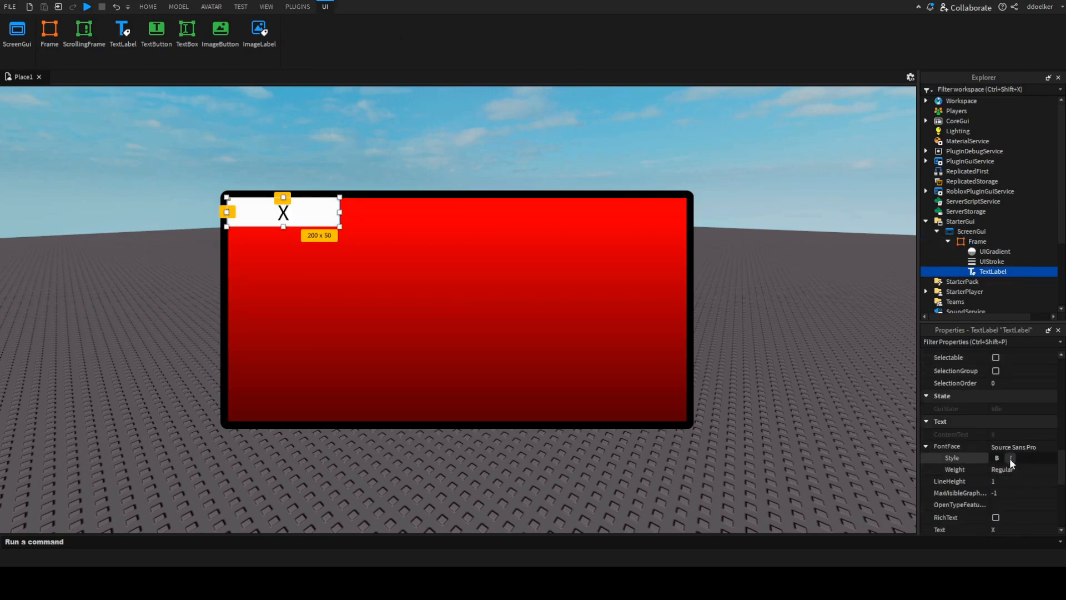
Step: Make the X label's text bold and set the label's size to {0.2, 0},{0.5, 0}
{"action": "left_click", "coordinate": [997, 458]}
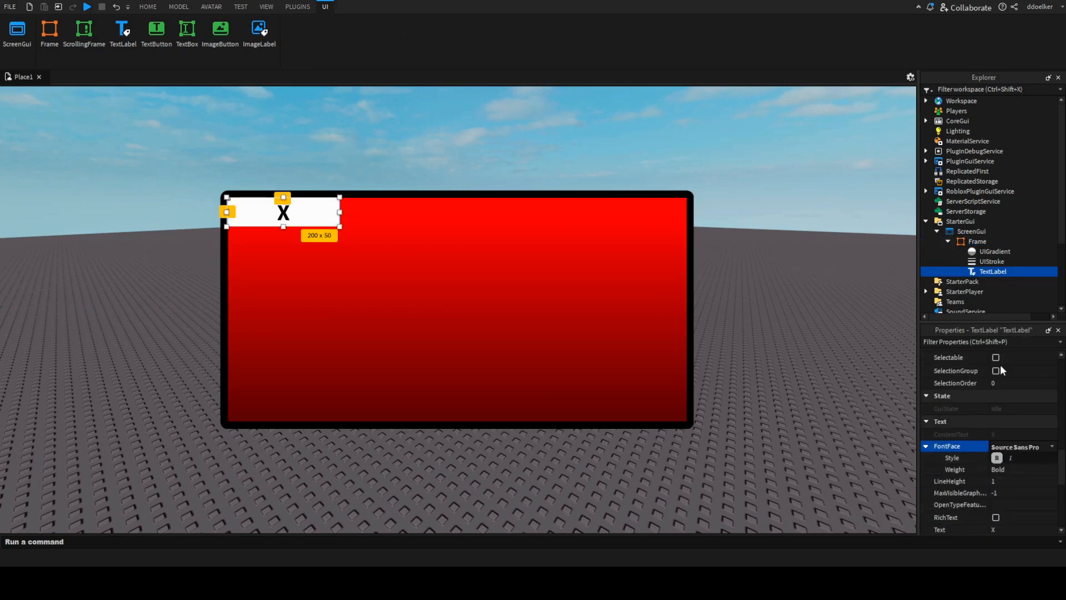
{"action": "scroll", "coordinate": [1016, 389], "scroll_direction": "up", "scroll_amount": 5}
{"action": "left_click", "coordinate": [1022, 449]}
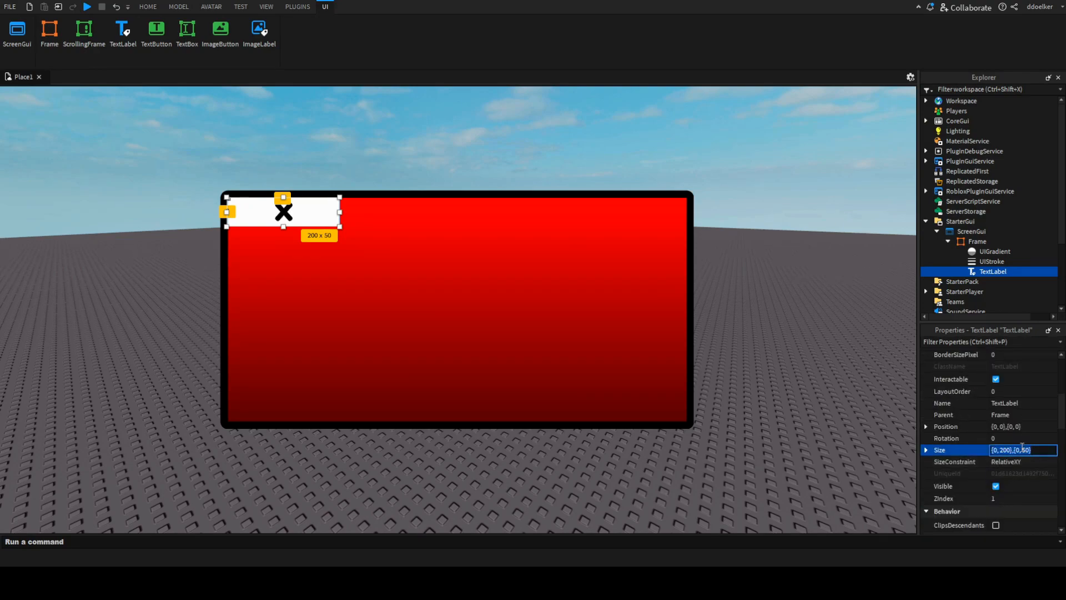
{"action": "type", "text": ".5"}
{"action": "key", "text": "Return"}
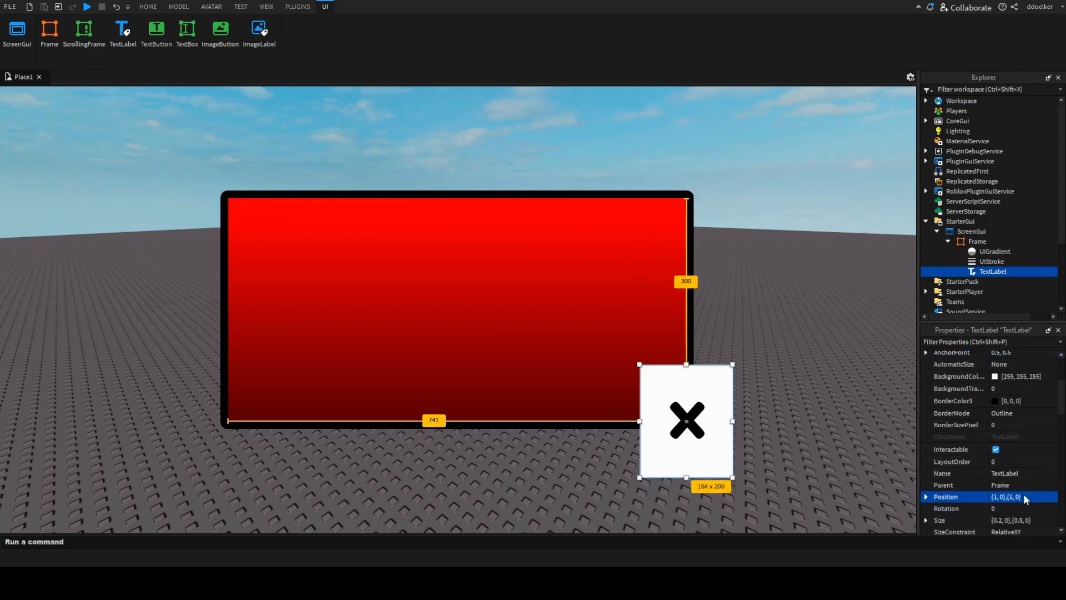
Step: Set the X label's position to {1, 0},{0, 0} so it is centred on the frame's upper-right corner
{"action": "left_click", "coordinate": [1025, 499]}
{"action": "left_click_drag", "start_coordinate": [1014, 498], "coordinate": [1011, 497]}
{"action": "type", "text": "0"}
{"action": "key", "text": "Return"}
{"action": "scroll", "coordinate": [965, 458], "scroll_direction": "down", "scroll_amount": 2}
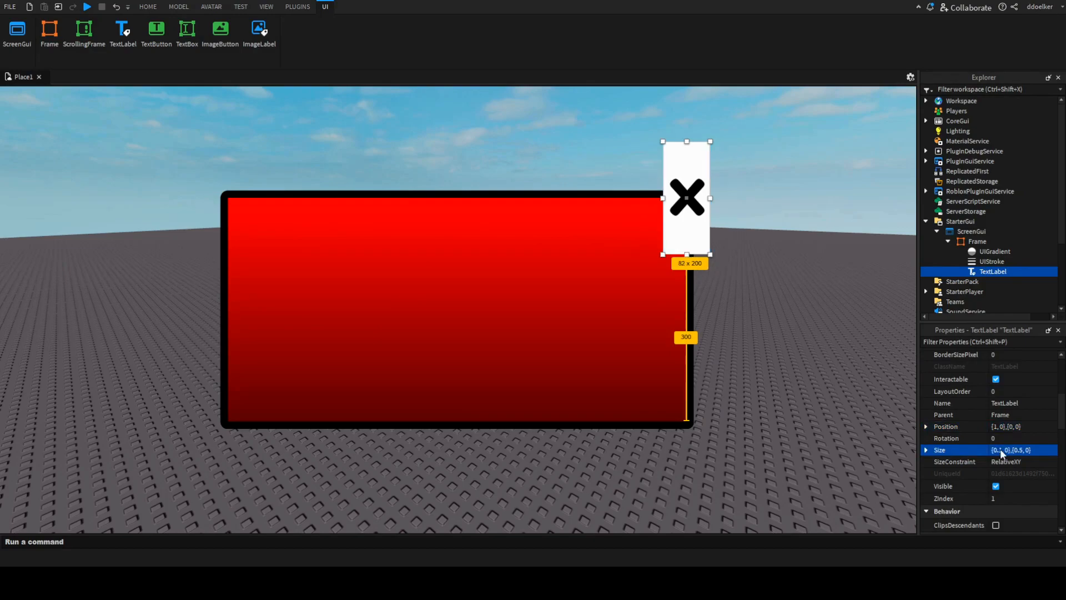
Step: Resize the X label to {0.15, 0},{0.3, 0}, trying height scales of 0.2 and 0.25 first
{"action": "left_click", "coordinate": [1001, 449]}
{"action": "type", "text": "5"}
{"action": "key", "text": "Return"}
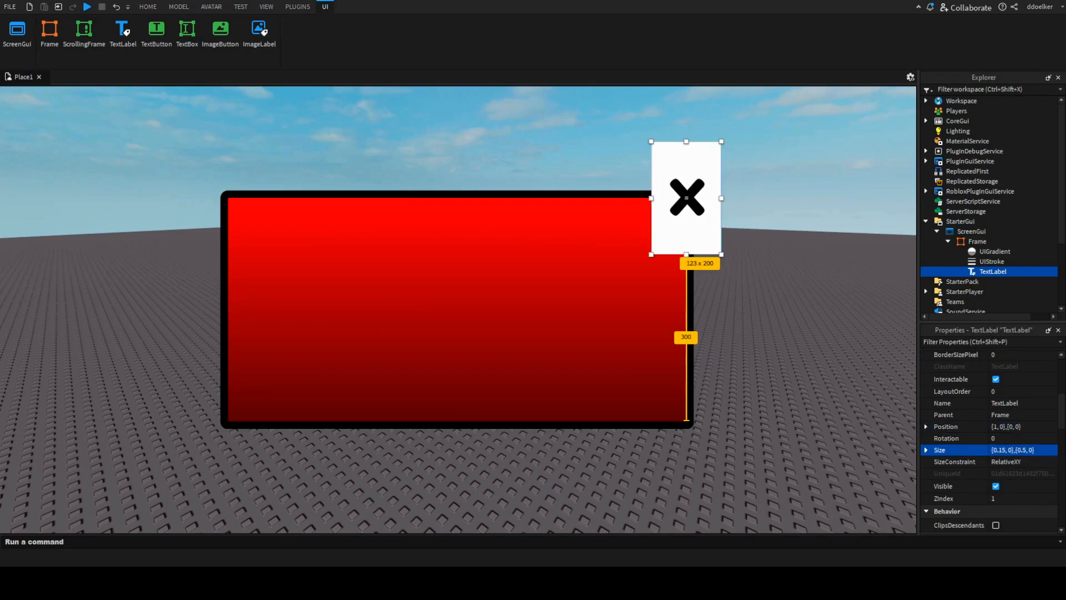
{"action": "left_click", "coordinate": [1026, 451]}
{"action": "type", "text": "2"}
{"action": "key", "text": "Return"}
{"action": "left_click", "coordinate": [1025, 451]}
{"action": "type", "text": "5"}
{"action": "key", "text": "Return"}
{"action": "left_click", "coordinate": [1026, 451]}
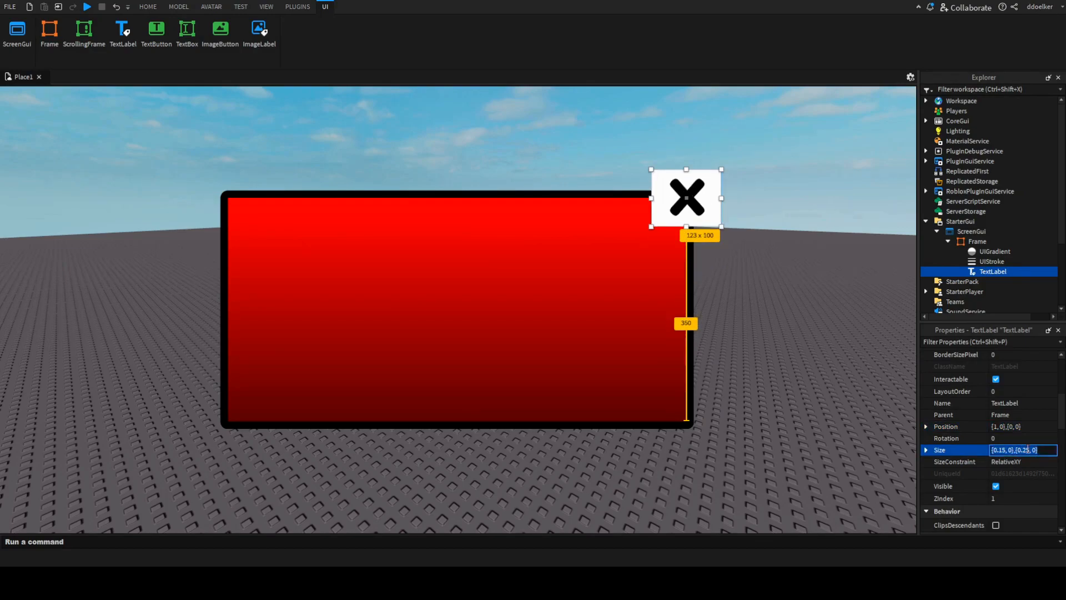
{"action": "type", "text": "3"}
{"action": "left_click", "coordinate": [786, 276]}
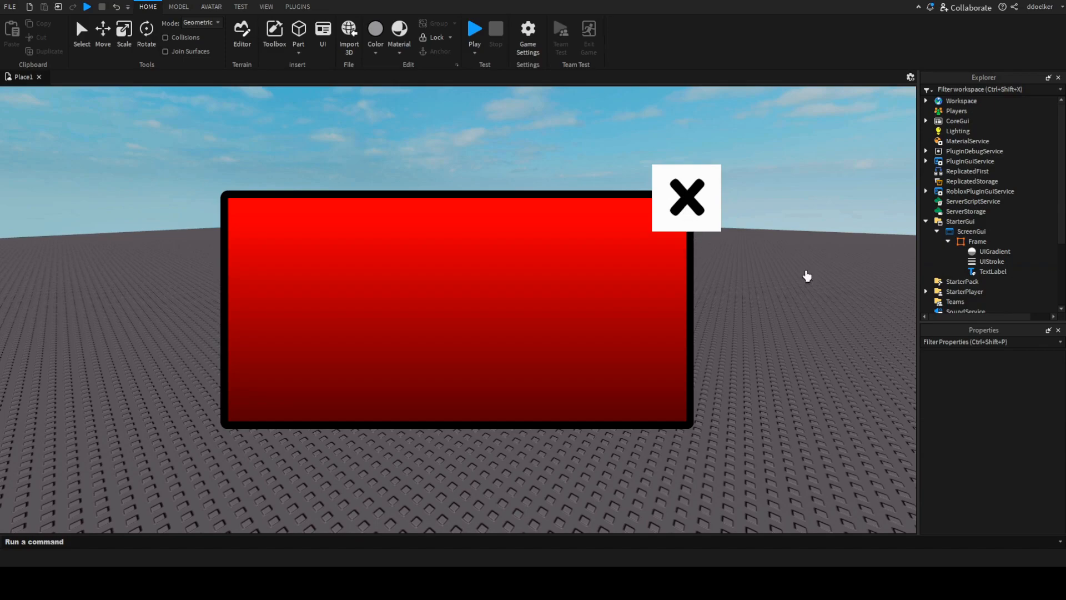
Step: Review the frame's and label's properties and preview the interface with device emulation
{"action": "left_click", "coordinate": [962, 241]}
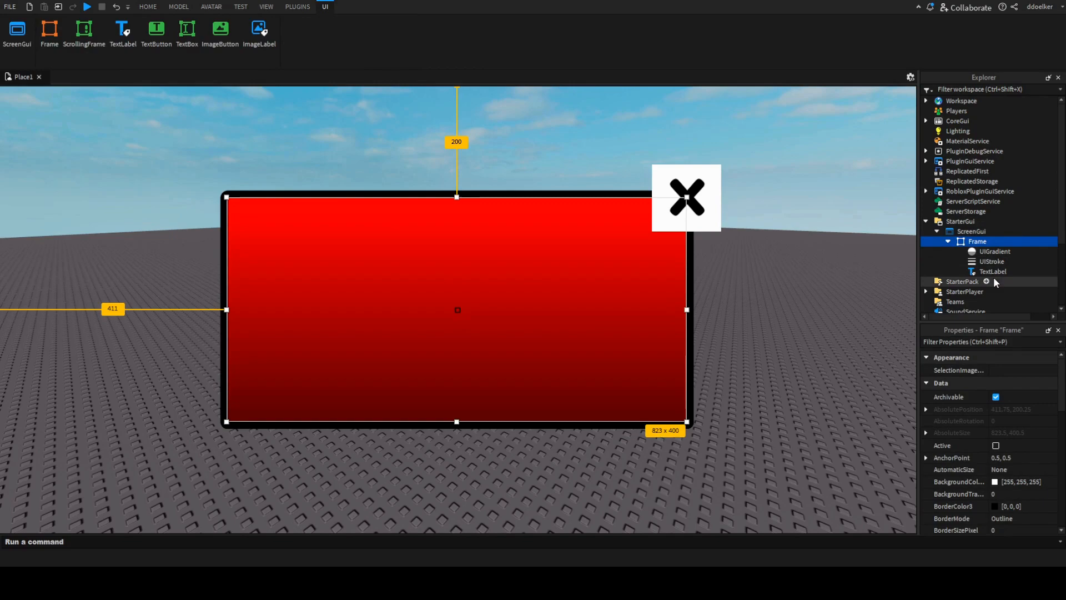
{"action": "left_click", "coordinate": [975, 272]}
{"action": "scroll", "coordinate": [1004, 439], "scroll_direction": "down", "scroll_amount": 3}
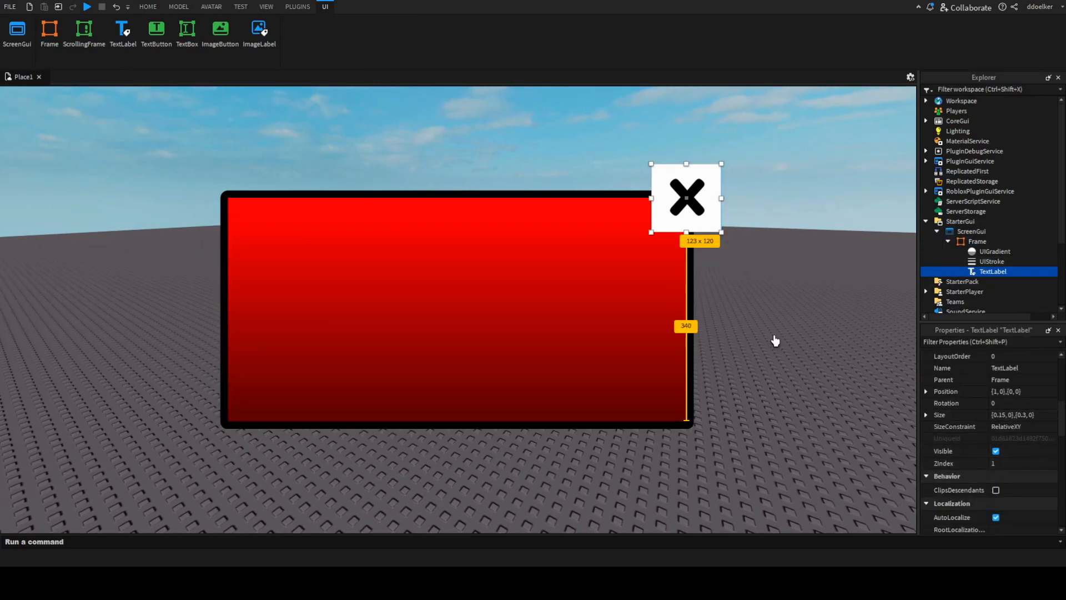
{"action": "left_click", "coordinate": [241, 7]}
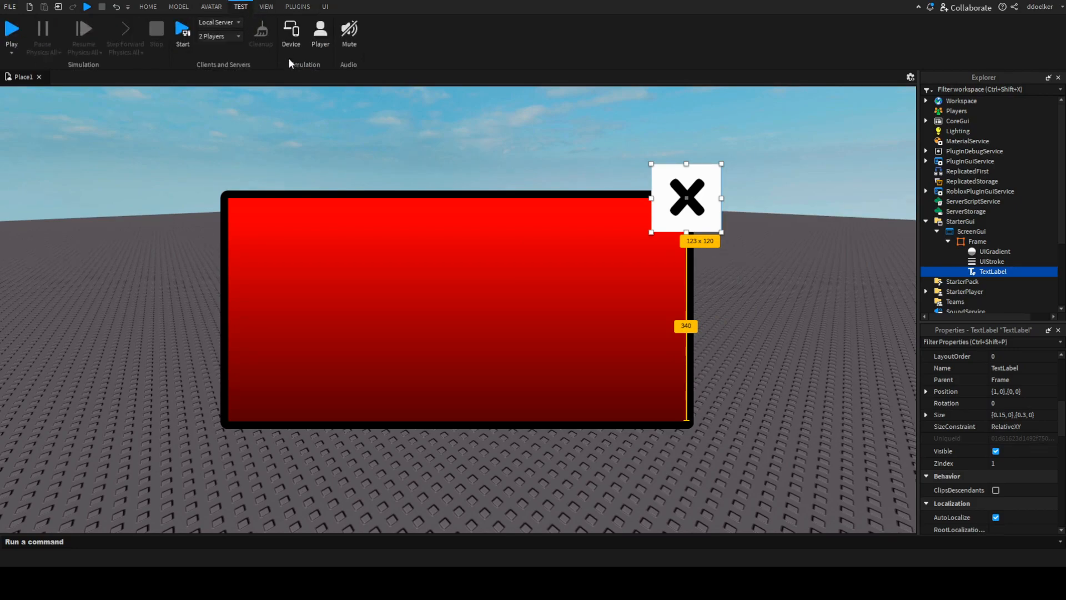
{"action": "left_click", "coordinate": [290, 39]}
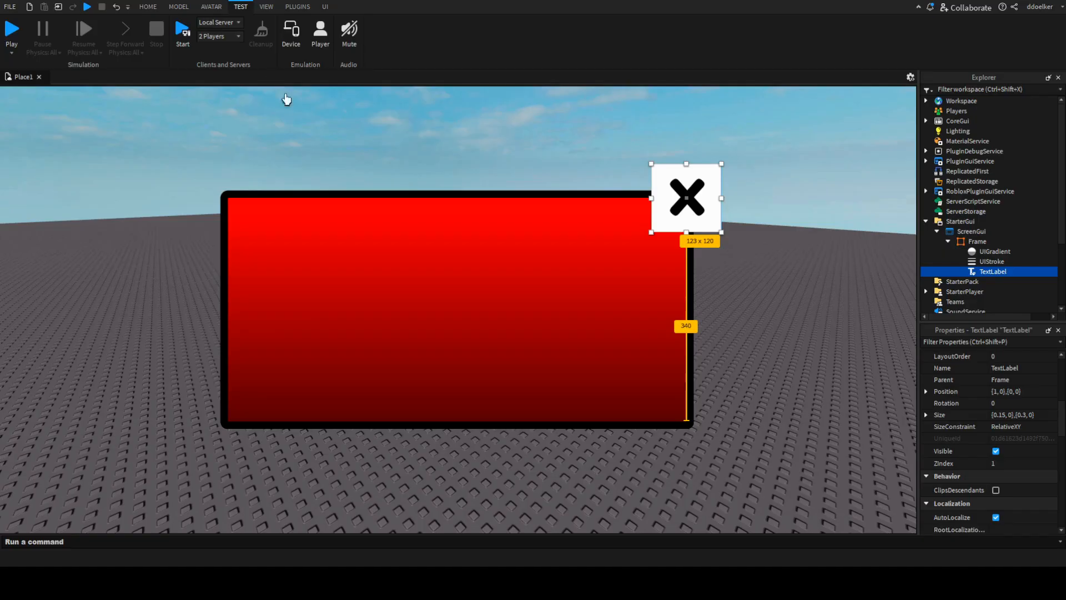
Step: Add a UIAspectRatioConstraint to the X text label inside the frame
{"action": "left_click", "coordinate": [977, 241]}
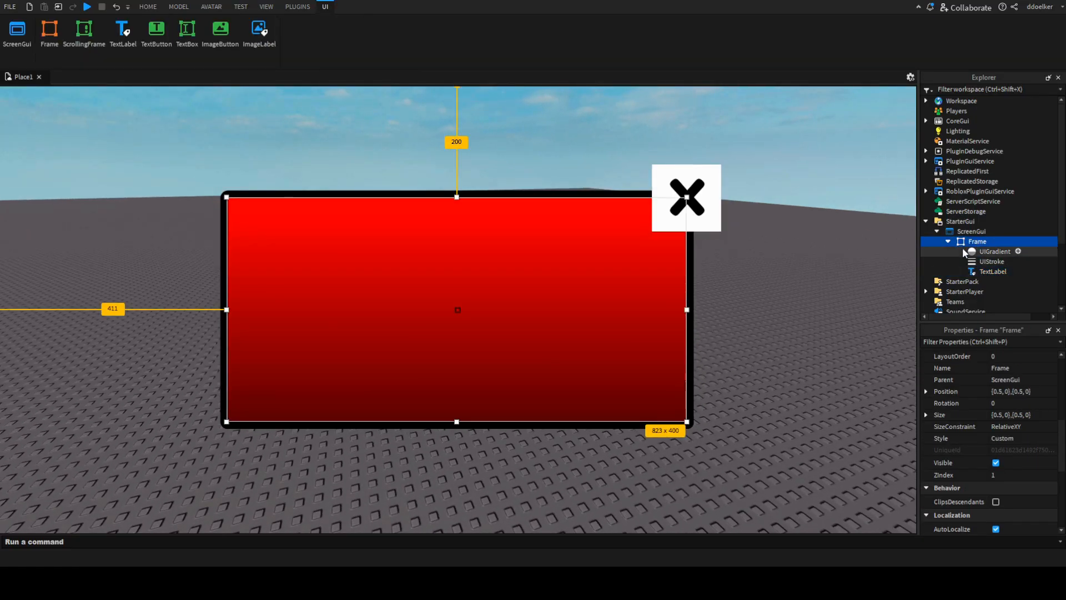
{"action": "left_click", "coordinate": [984, 271]}
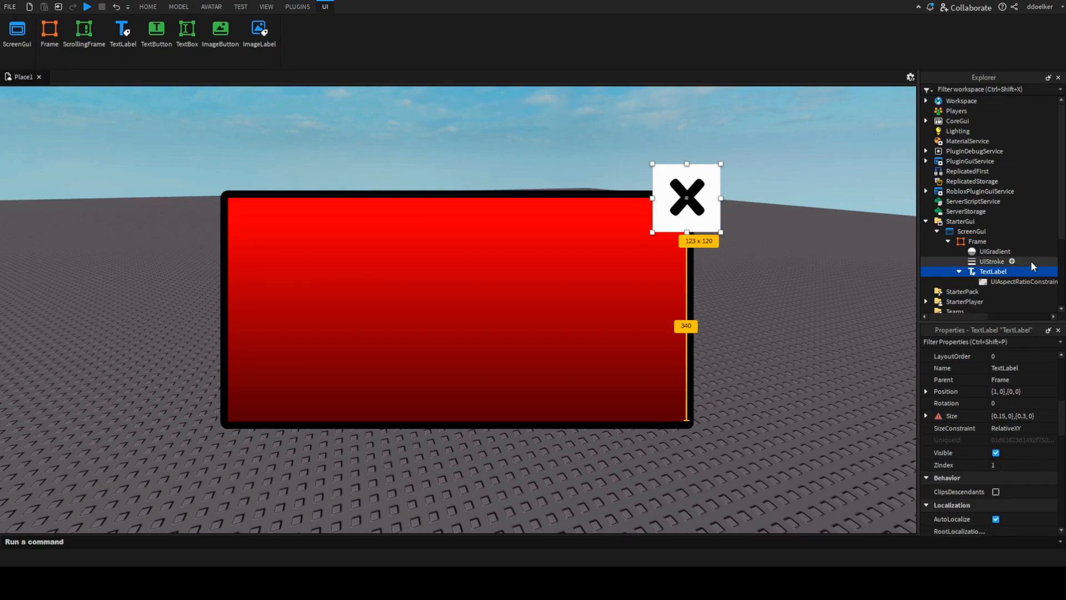
Step: Try an aspect ratio of 2 on the label's UIAspectRatioConstraint and set it back to 1
{"action": "left_click", "coordinate": [990, 286]}
{"action": "left_click", "coordinate": [1014, 444]}
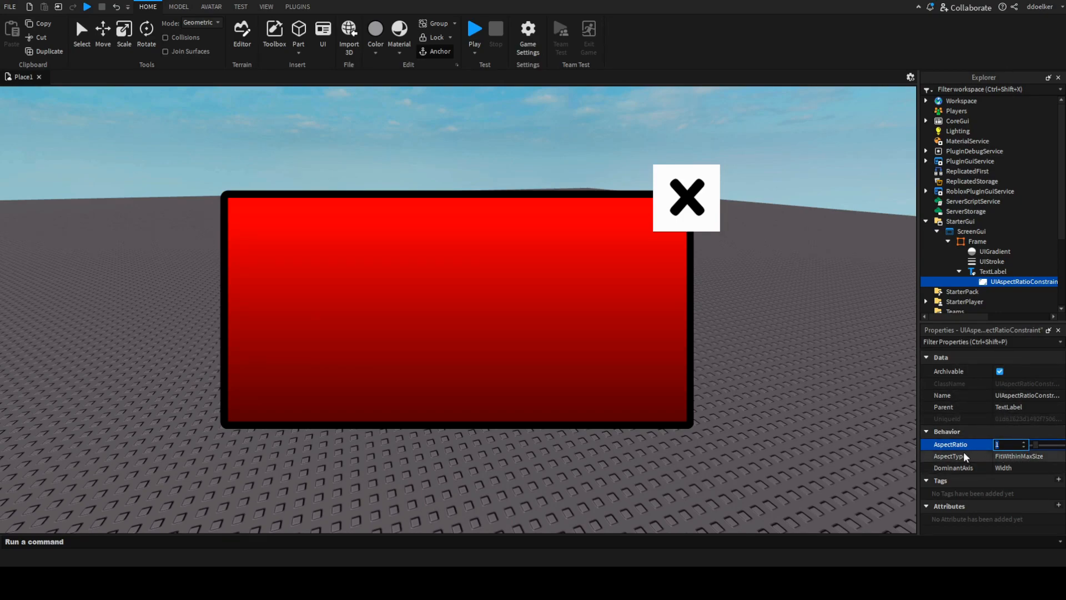
{"action": "mouse_move", "coordinate": [1035, 445]}
{"action": "left_mouse_down"}
{"action": "mouse_move", "coordinate": [1050, 447]}
{"action": "mouse_move", "coordinate": [1028, 452]}
{"action": "mouse_move", "coordinate": [1051, 447]}
{"action": "mouse_move", "coordinate": [1035, 448]}
{"action": "left_mouse_up"}
{"action": "left_click", "coordinate": [1014, 445]}
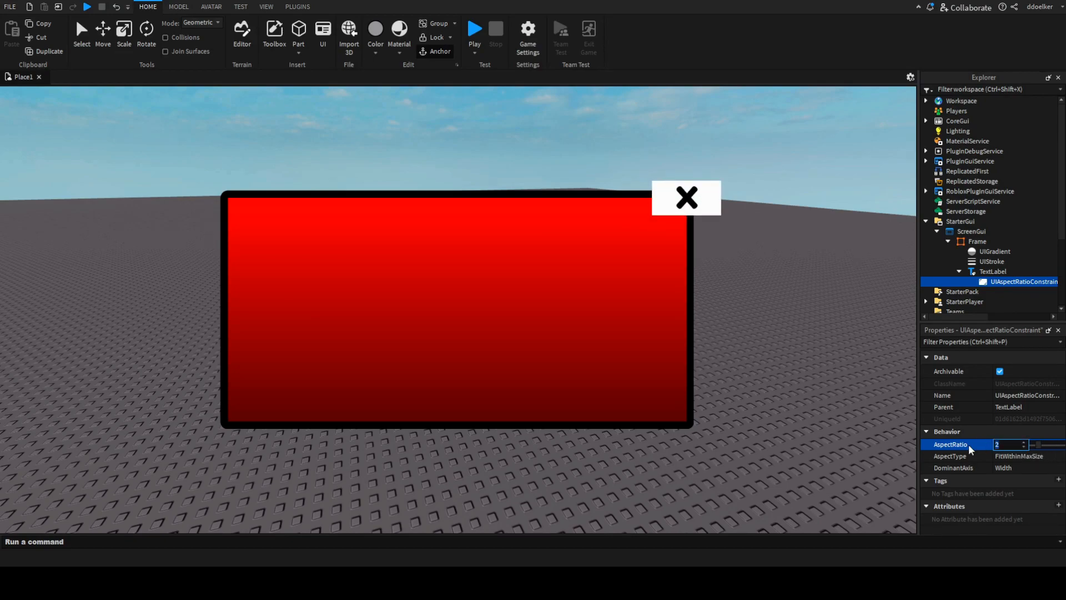
{"action": "type", "text": "1"}
{"action": "key", "text": "Return"}
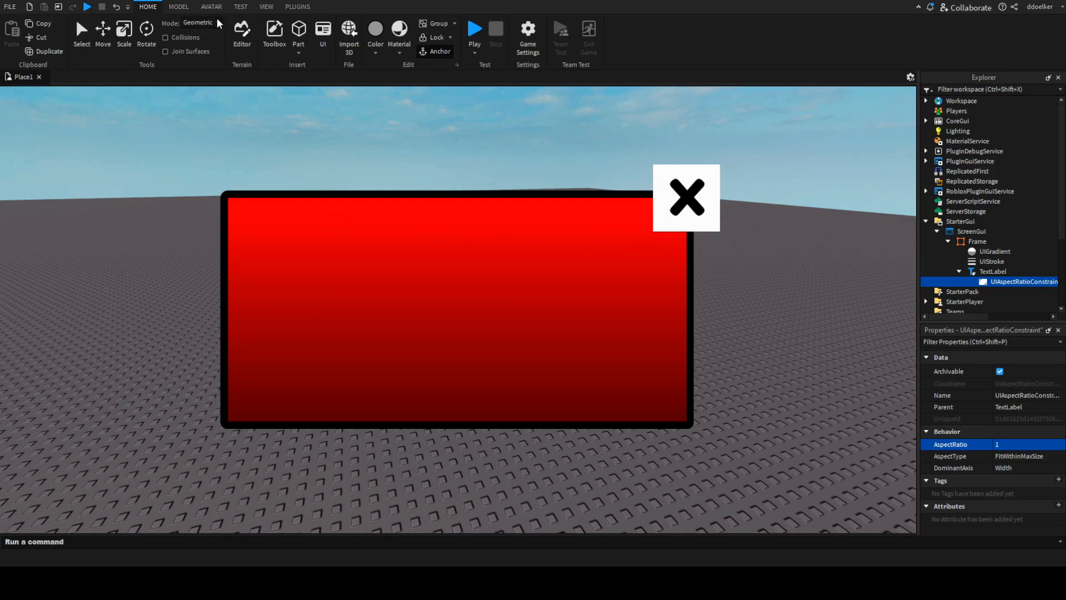
Step: Preview the frame and its X label on an emulated phone and return to the normal view
{"action": "left_click", "coordinate": [267, 7]}
{"action": "left_click", "coordinate": [241, 7]}
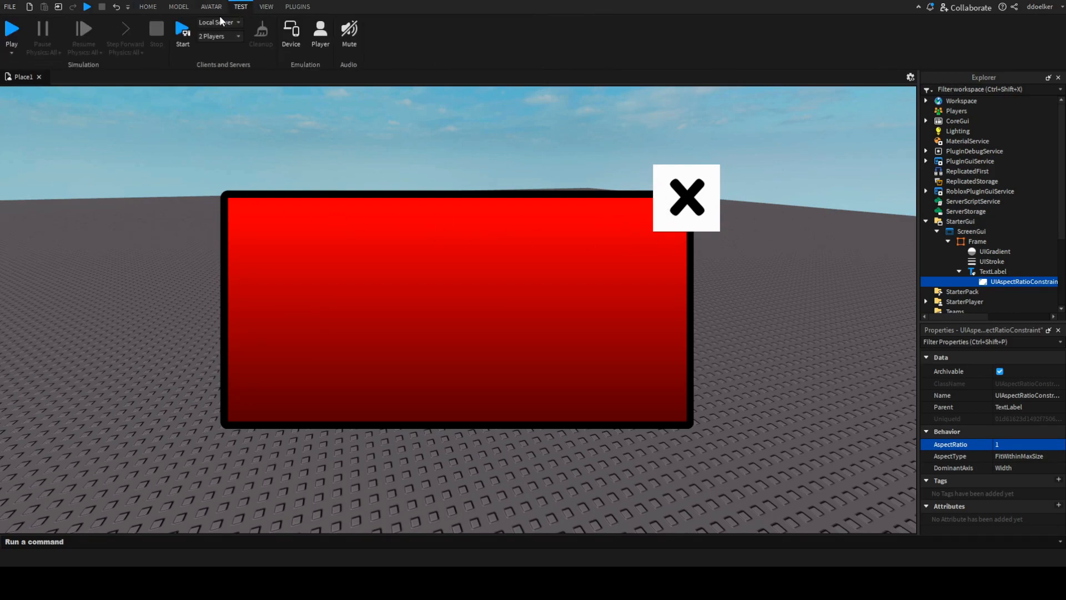
{"action": "left_click", "coordinate": [290, 46]}
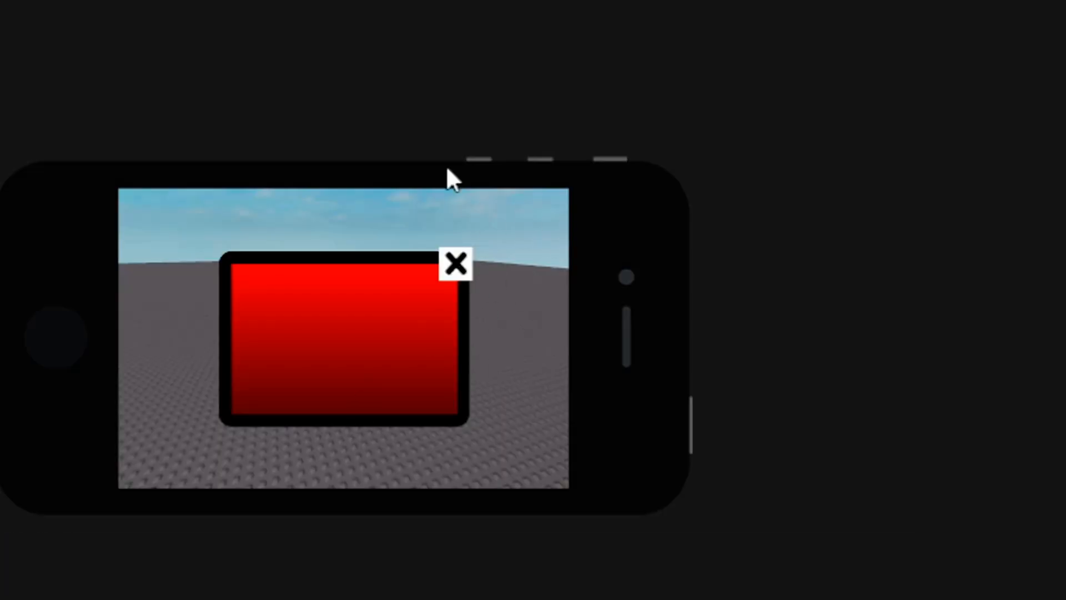
{"action": "left_click", "coordinate": [291, 35]}
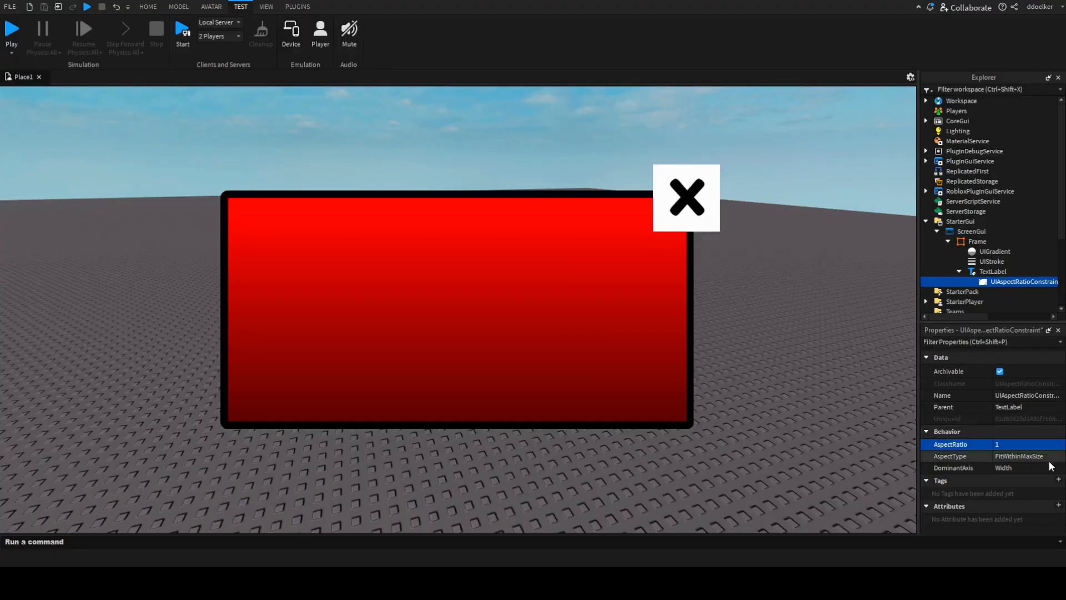
Step: Try the ScaleWithParentSize aspect type on the constraint and return it to FitWithinMaxSize
{"action": "left_click", "coordinate": [1050, 462]}
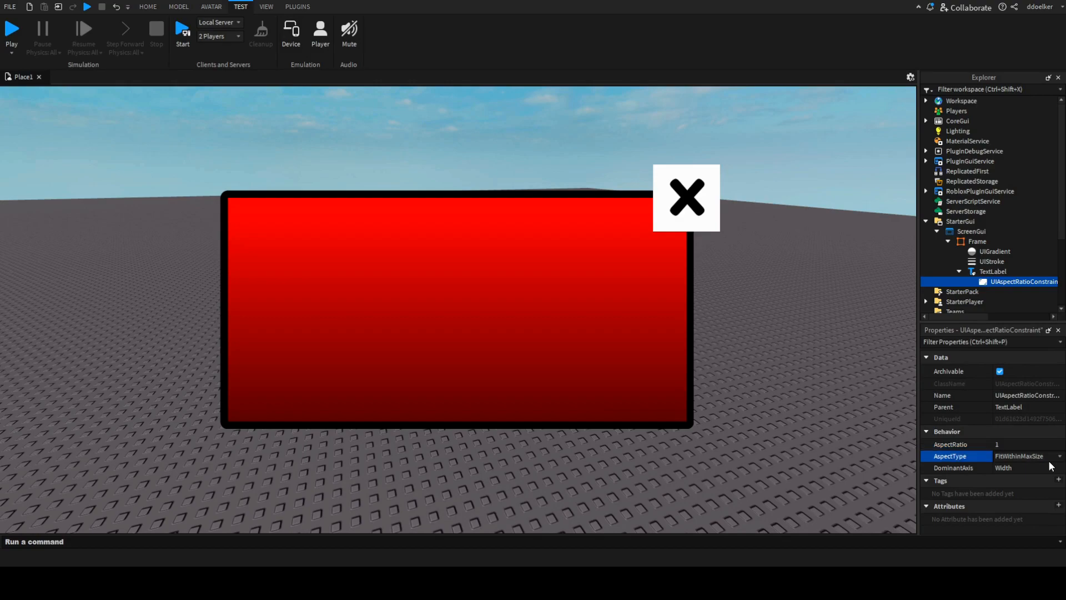
{"action": "left_click", "coordinate": [1035, 475]}
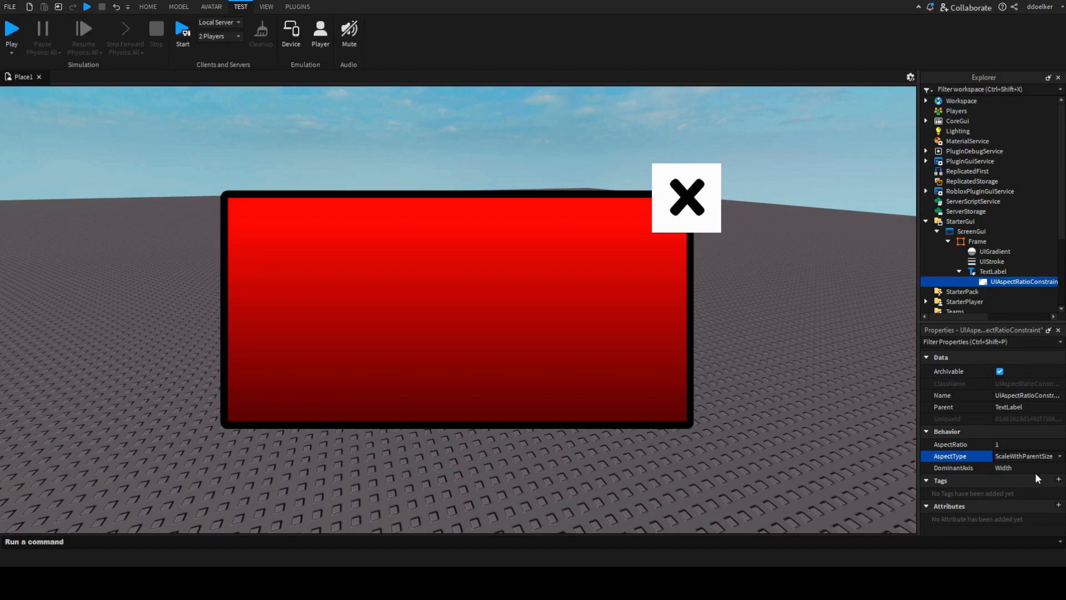
{"action": "left_click", "coordinate": [1038, 470]}
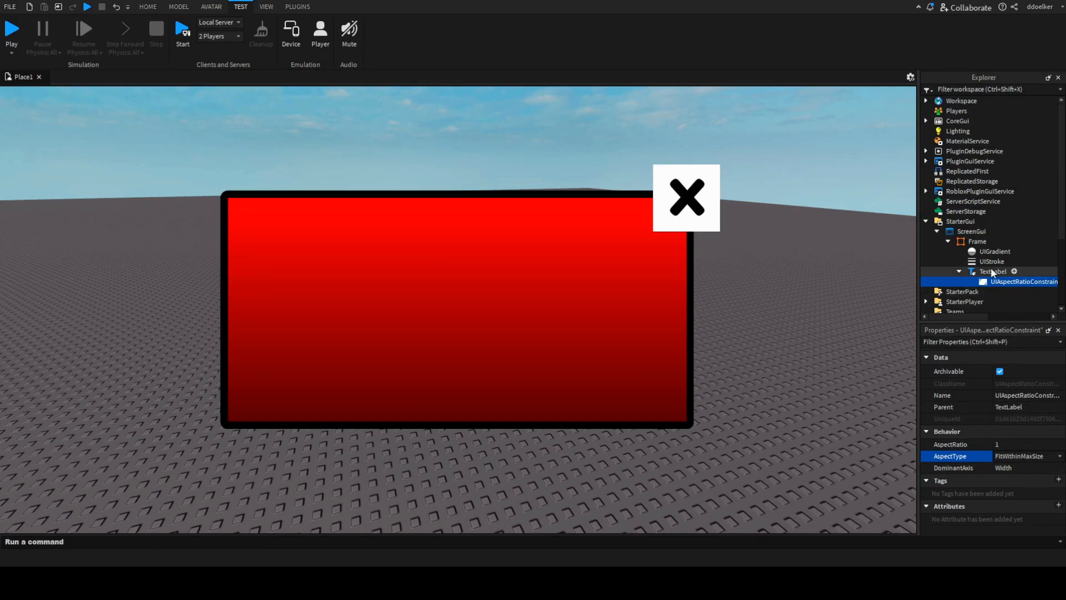
Step: Examine the X label's size components together with the constraint's aspect ratio and dominant axis settings
{"action": "left_click", "coordinate": [979, 274]}
{"action": "scroll", "coordinate": [1003, 400], "scroll_direction": "down", "scroll_amount": 5}
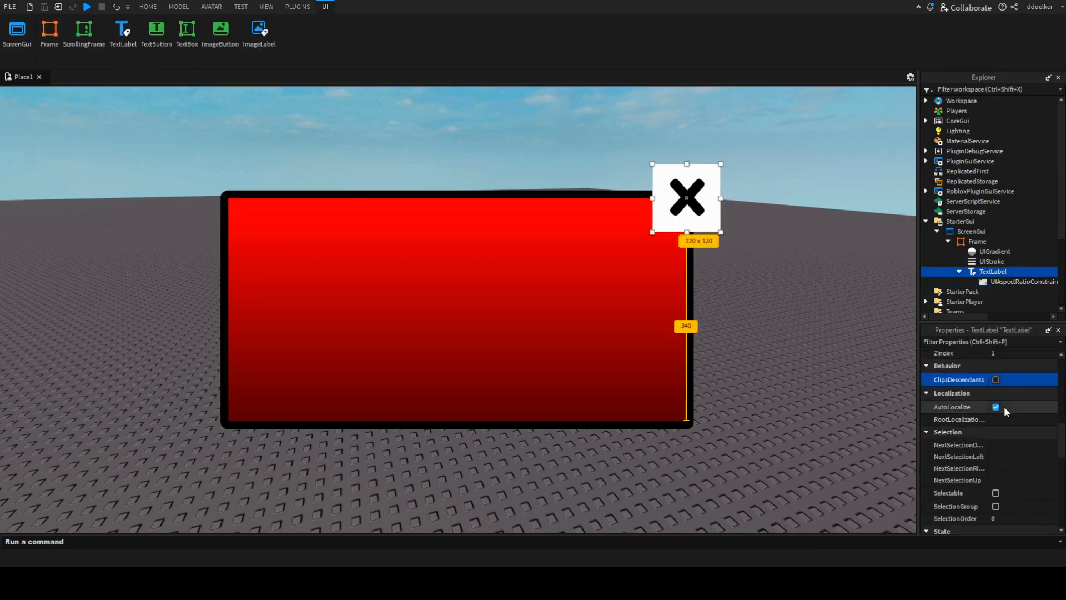
{"action": "left_click", "coordinate": [1000, 281]}
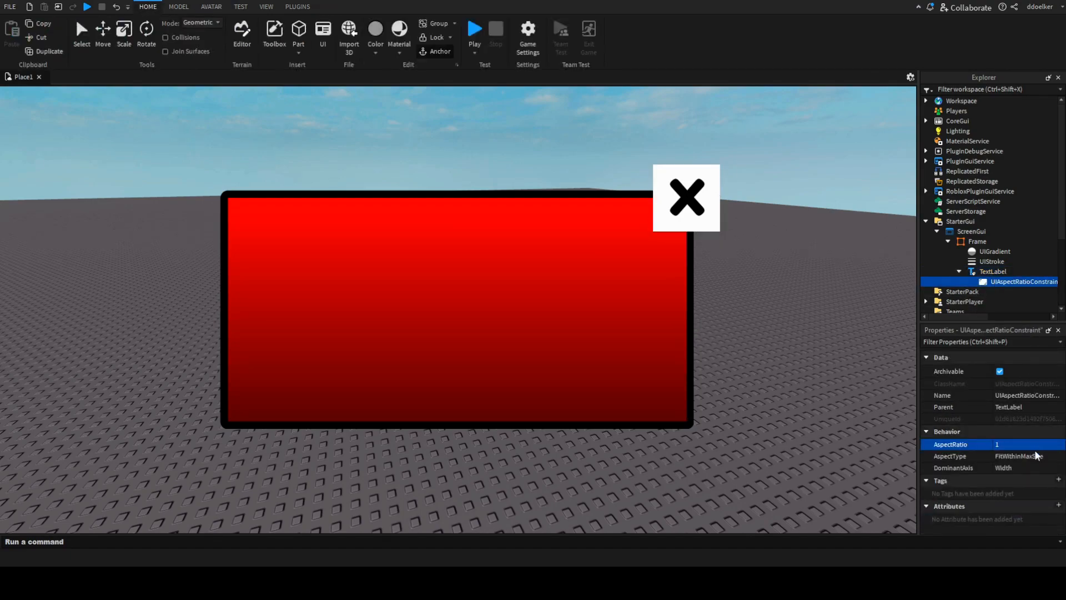
{"action": "left_click", "coordinate": [994, 271]}
{"action": "scroll", "coordinate": [1016, 399], "scroll_direction": "down", "scroll_amount": 5}
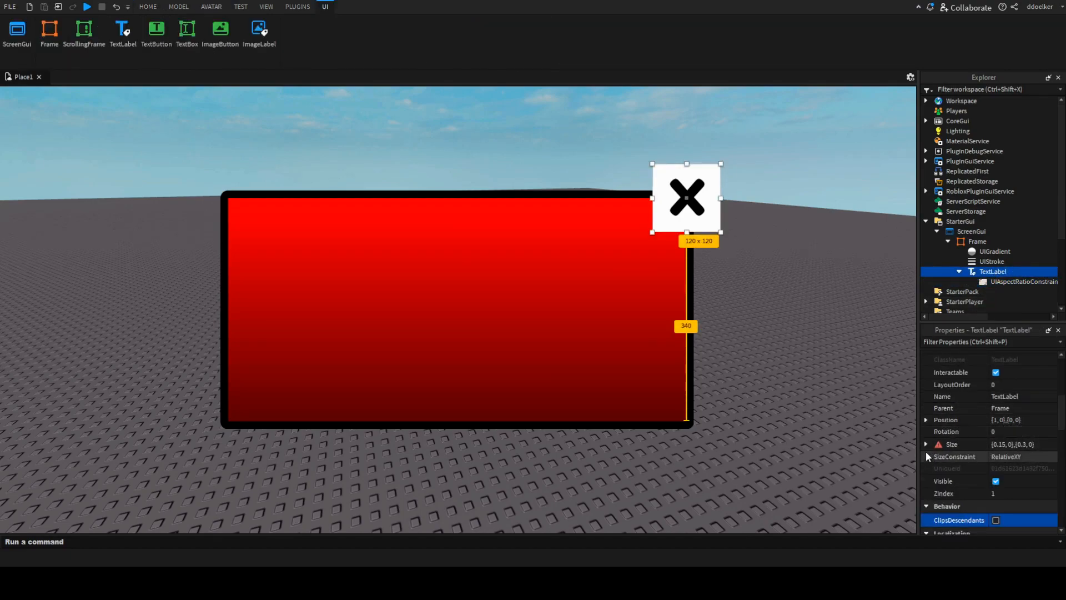
{"action": "left_click", "coordinate": [925, 444]}
{"action": "left_click", "coordinate": [937, 457]}
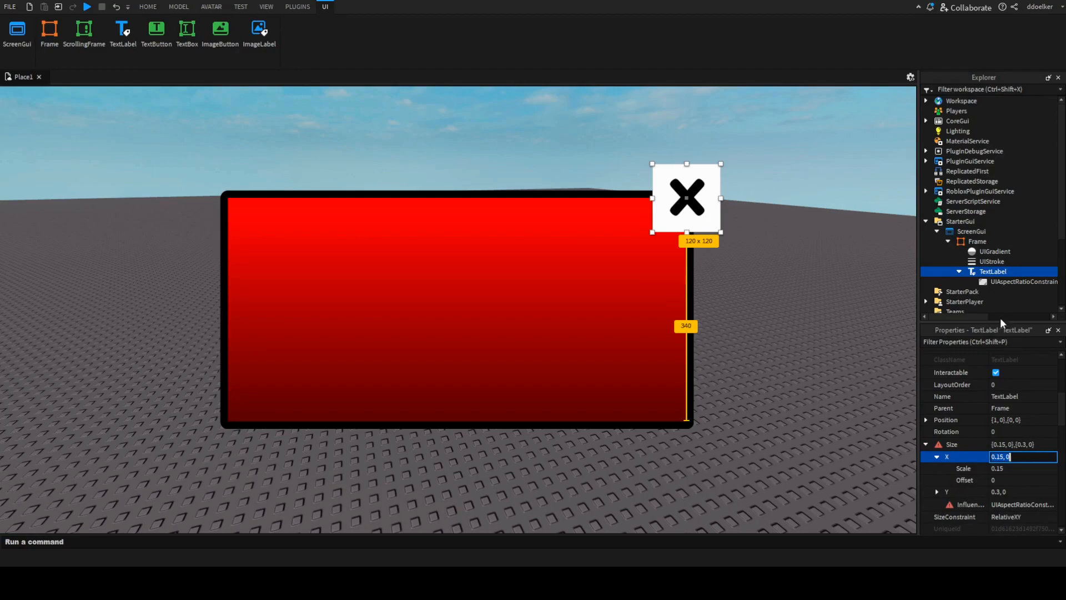
{"action": "left_click", "coordinate": [1001, 282]}
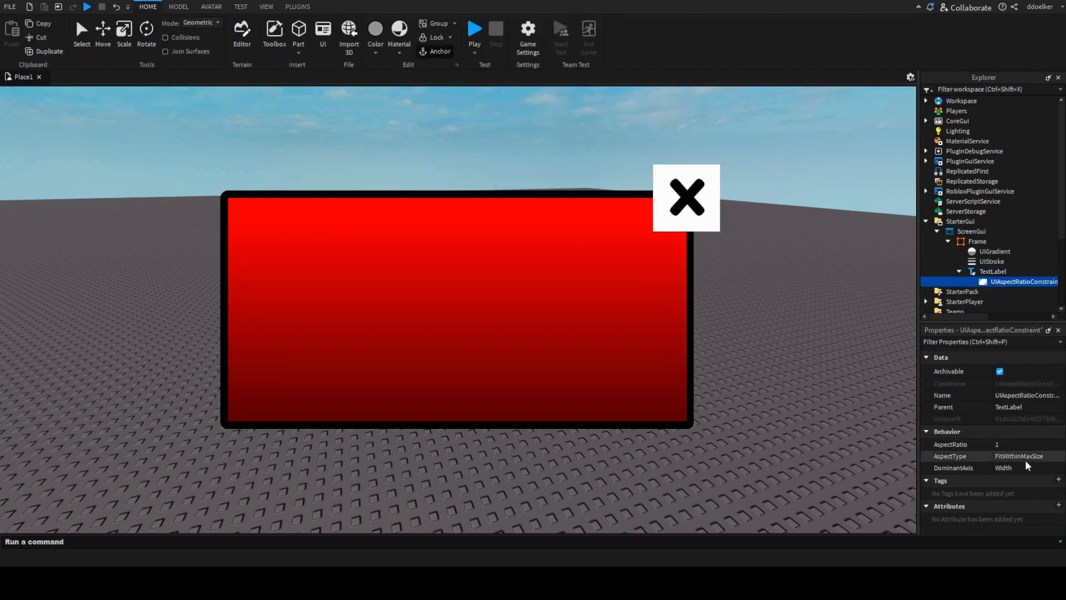
{"action": "left_click", "coordinate": [1016, 467]}
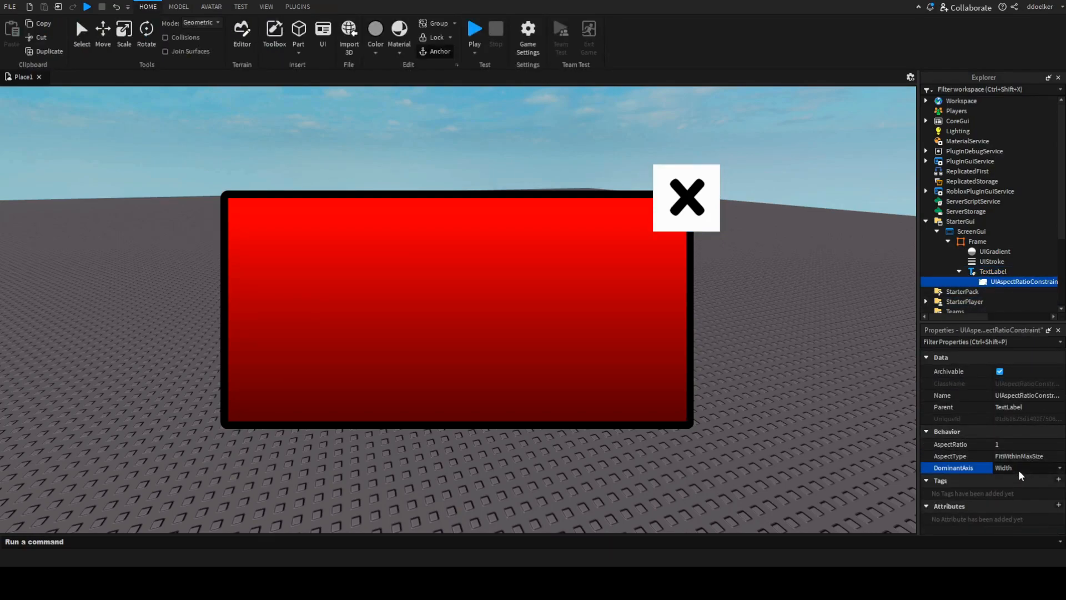
{"action": "left_click", "coordinate": [988, 271]}
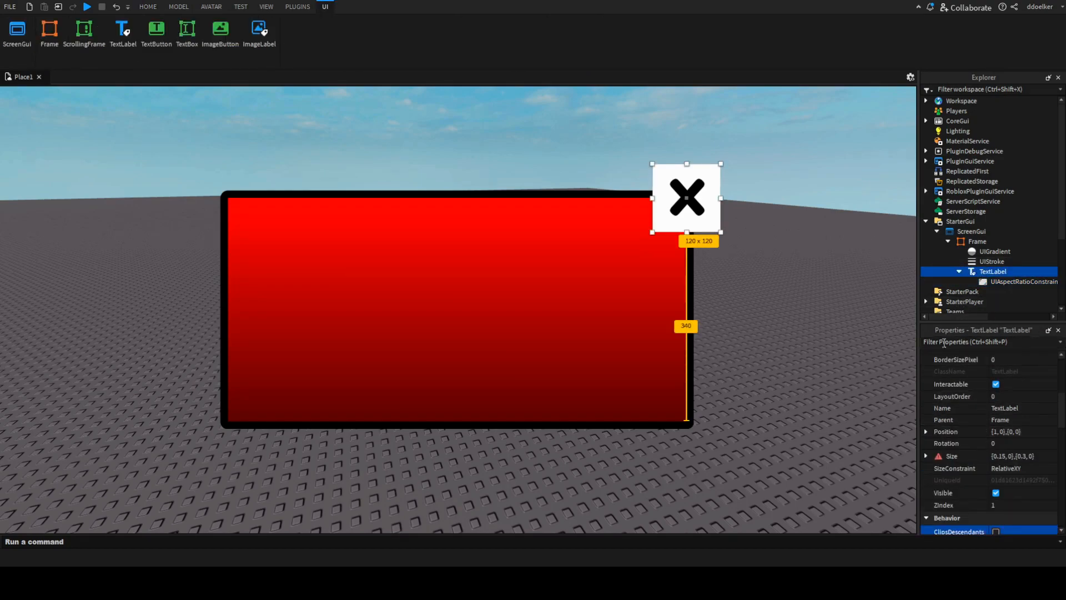
{"action": "left_click", "coordinate": [926, 456]}
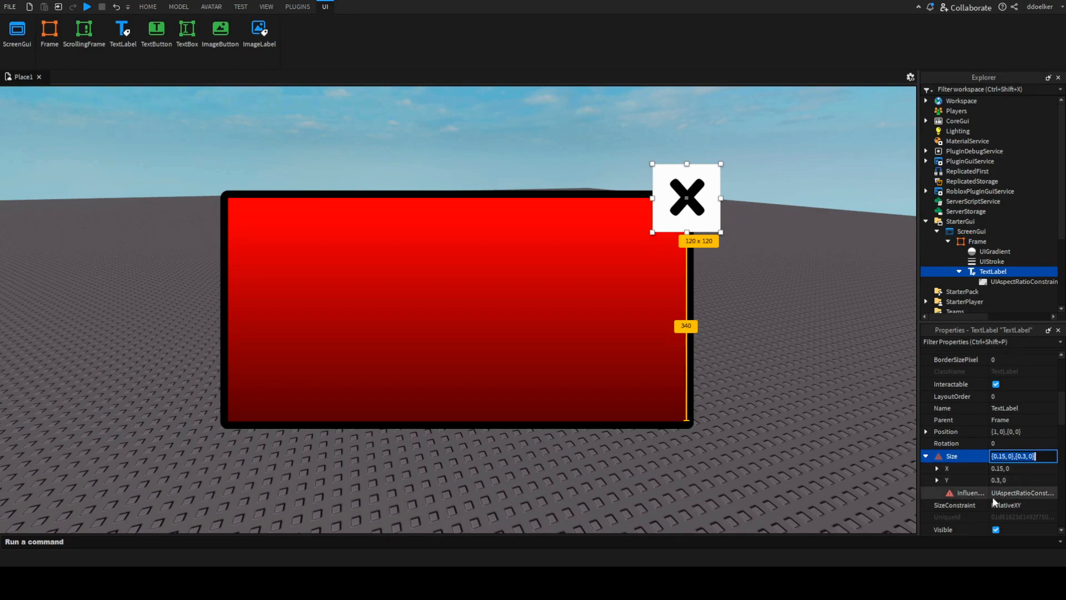
{"action": "left_click", "coordinate": [937, 468]}
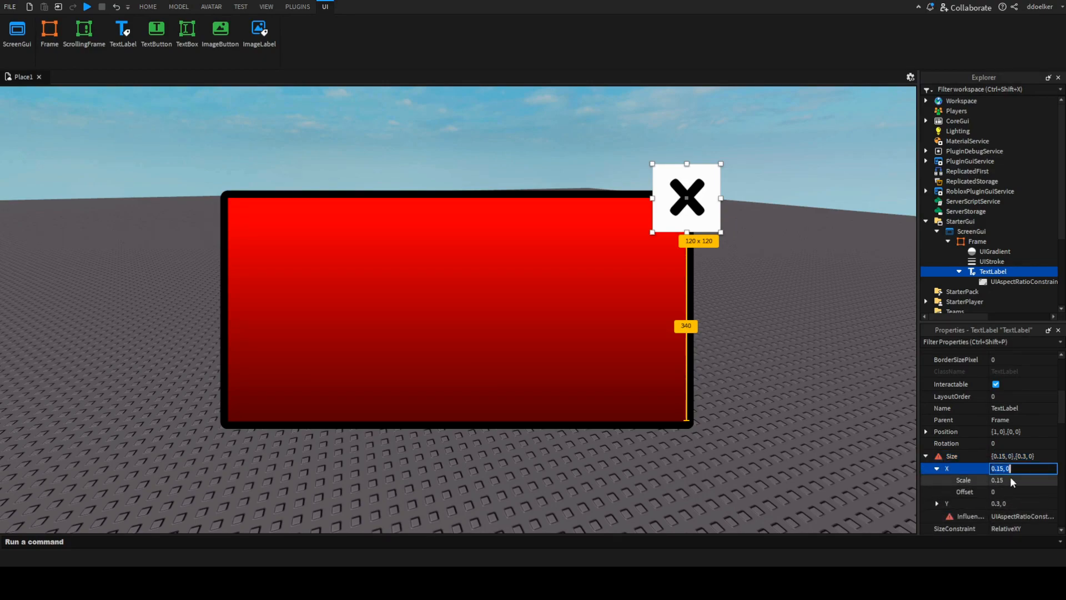
{"action": "left_click", "coordinate": [1011, 480]}
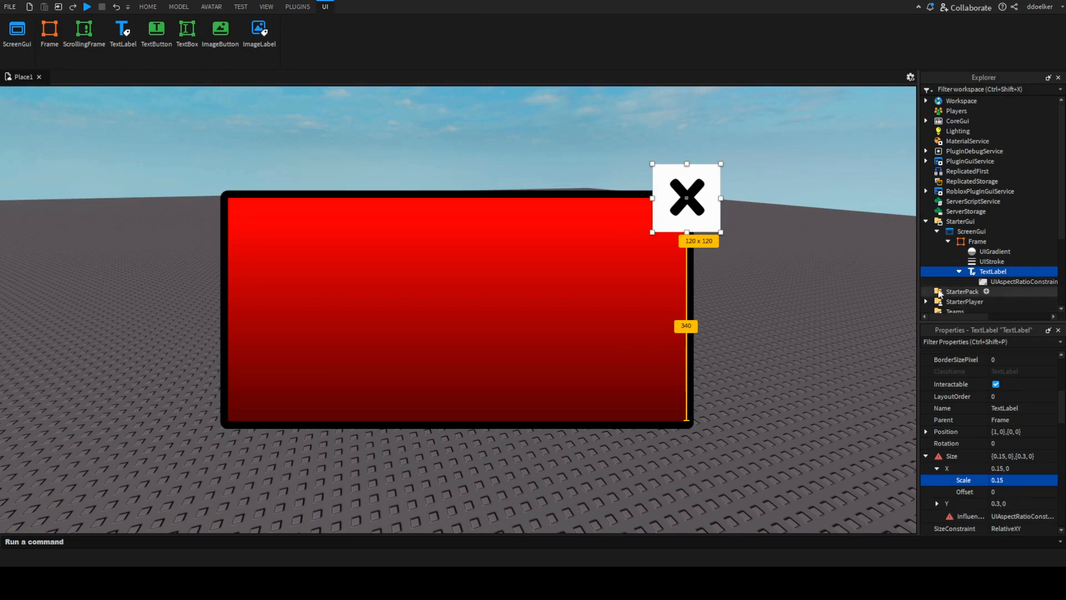
Step: Set the label constraint's aspect type to ScaleWithParentSize and select the red frame in the viewport
{"action": "left_click", "coordinate": [986, 283]}
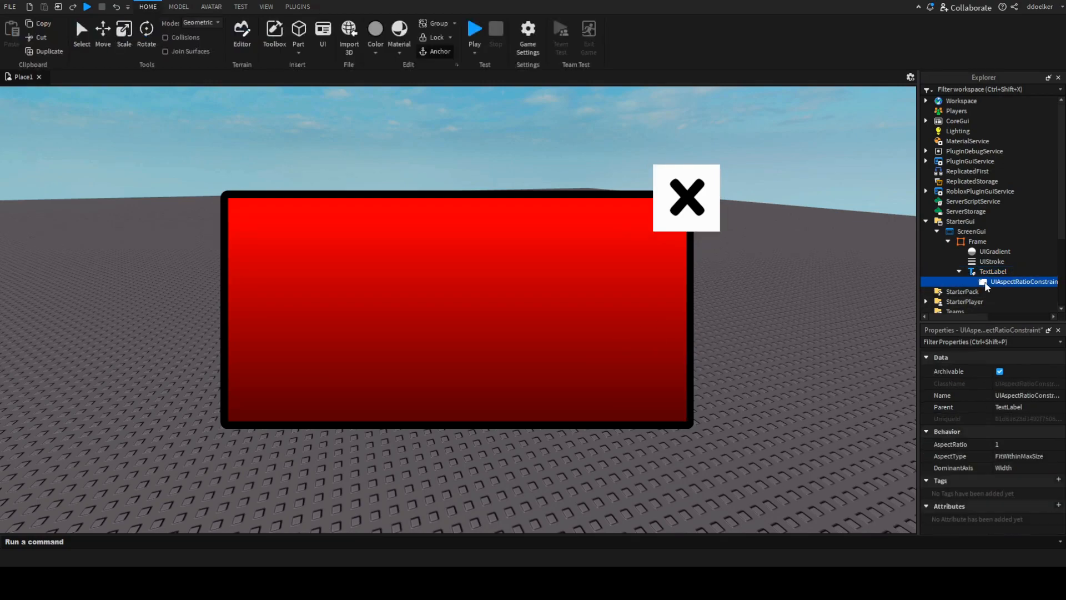
{"action": "left_click", "coordinate": [1026, 457]}
{"action": "left_click", "coordinate": [1024, 476]}
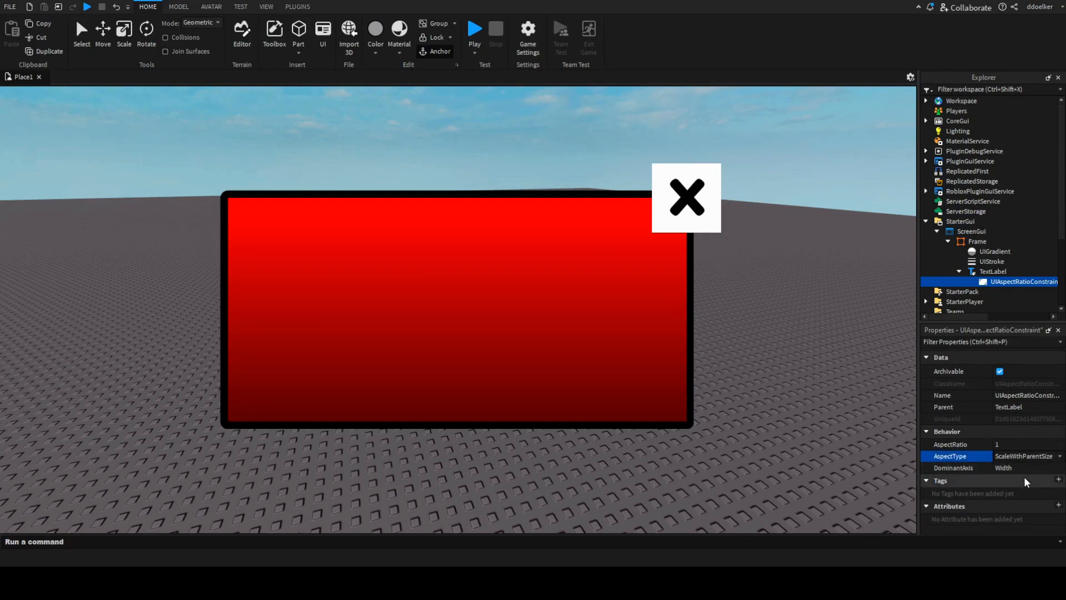
{"action": "left_click", "coordinate": [629, 356]}
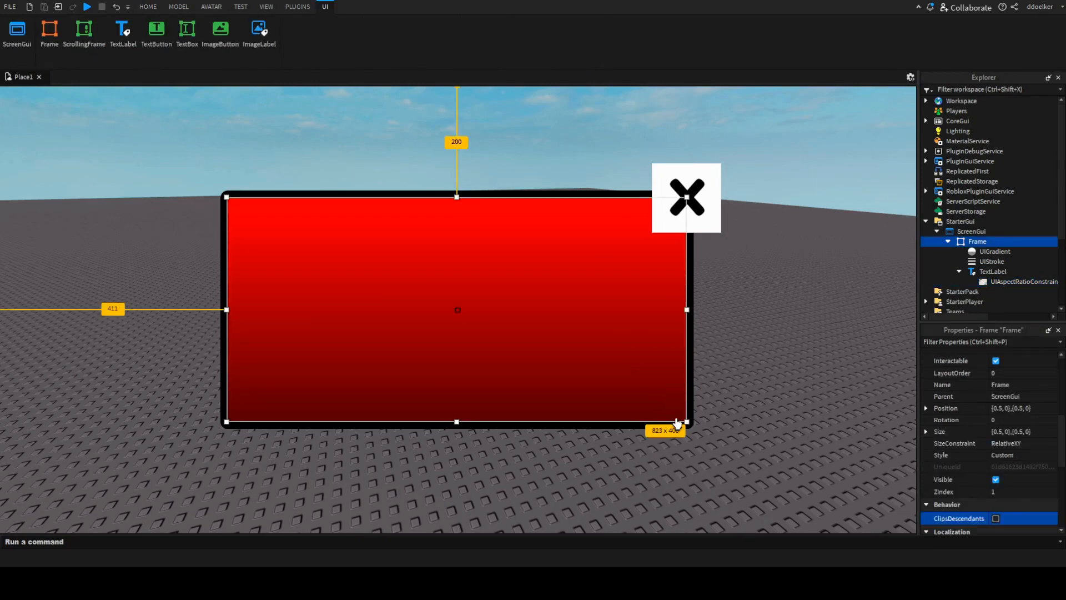
Step: Try resizing the red frame to about 844 x 360 from its corner and undo the resize
{"action": "left_click_drag", "start_coordinate": [687, 422], "coordinate": [700, 399]}
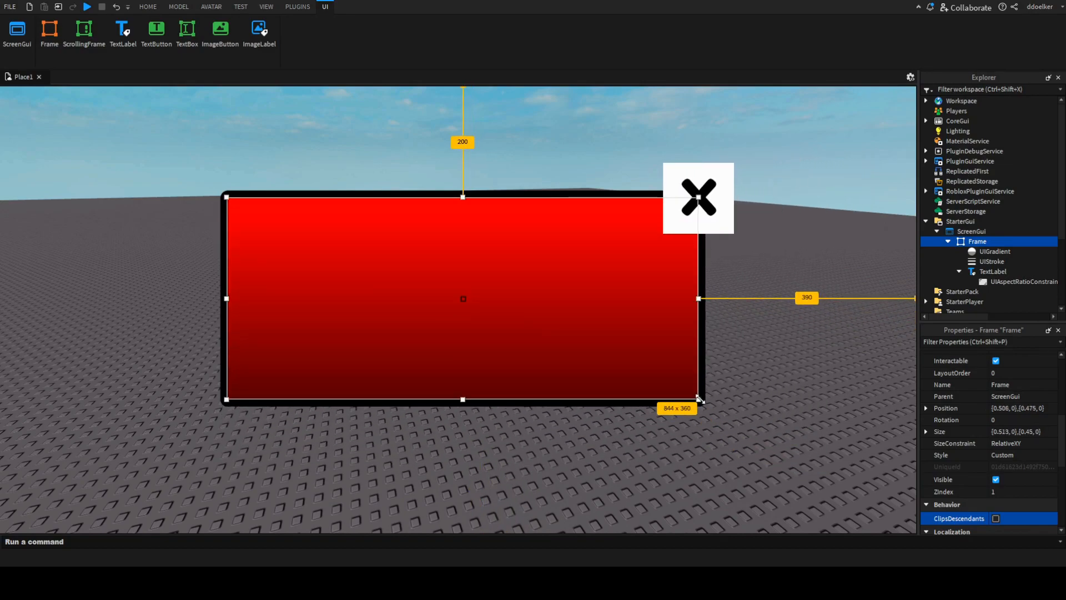
{"action": "key", "text": "ctrl+z"}
{"action": "key", "text": "ctrl+z"}
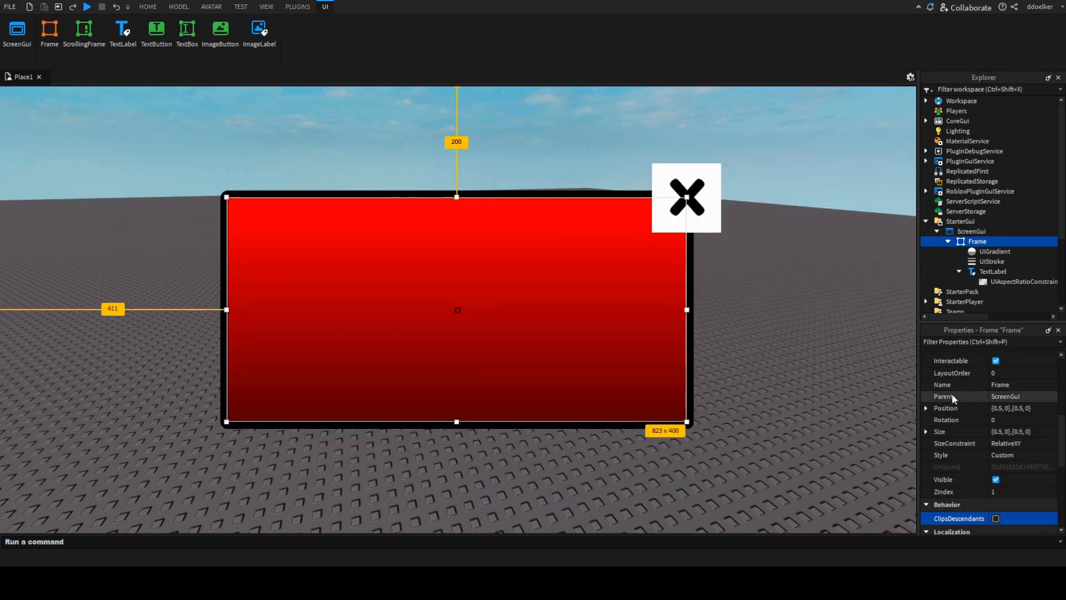
Step: Preview the frame and its X label on the emulated iPhone 4S, returning to the normal view with the label's aspect ratio constraint selected
{"action": "left_click", "coordinate": [1003, 282]}
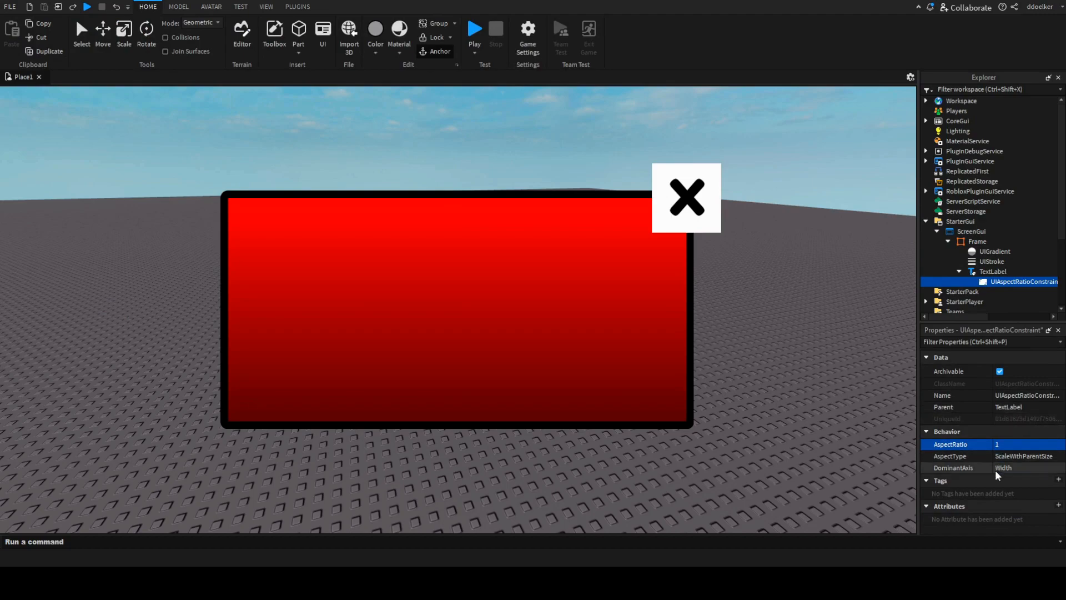
{"action": "left_click", "coordinate": [267, 7]}
{"action": "left_click", "coordinate": [240, 6]}
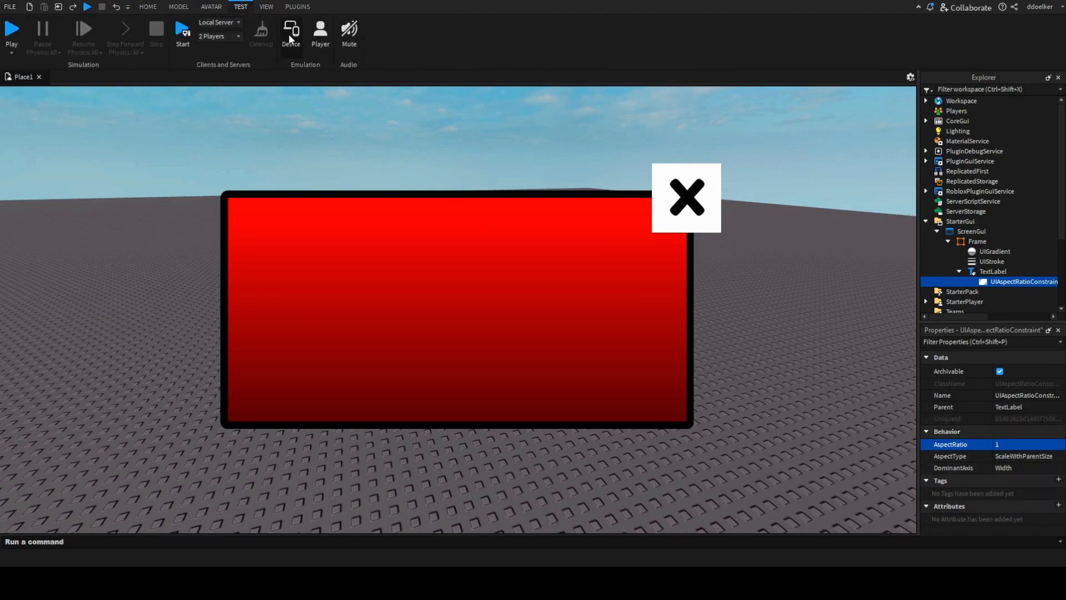
{"action": "left_click", "coordinate": [289, 34]}
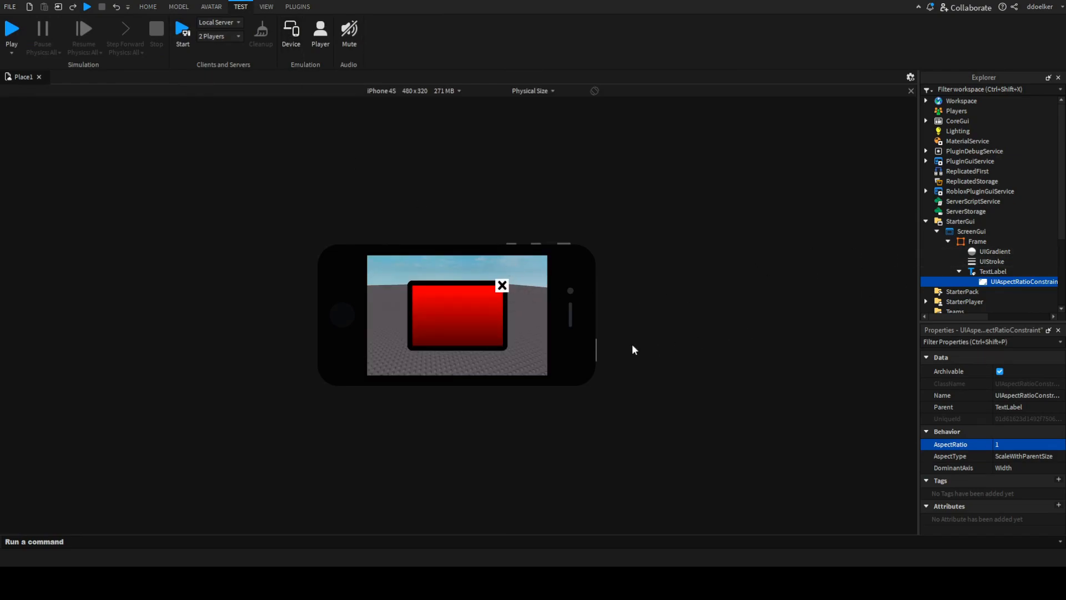
{"action": "left_click", "coordinate": [489, 346]}
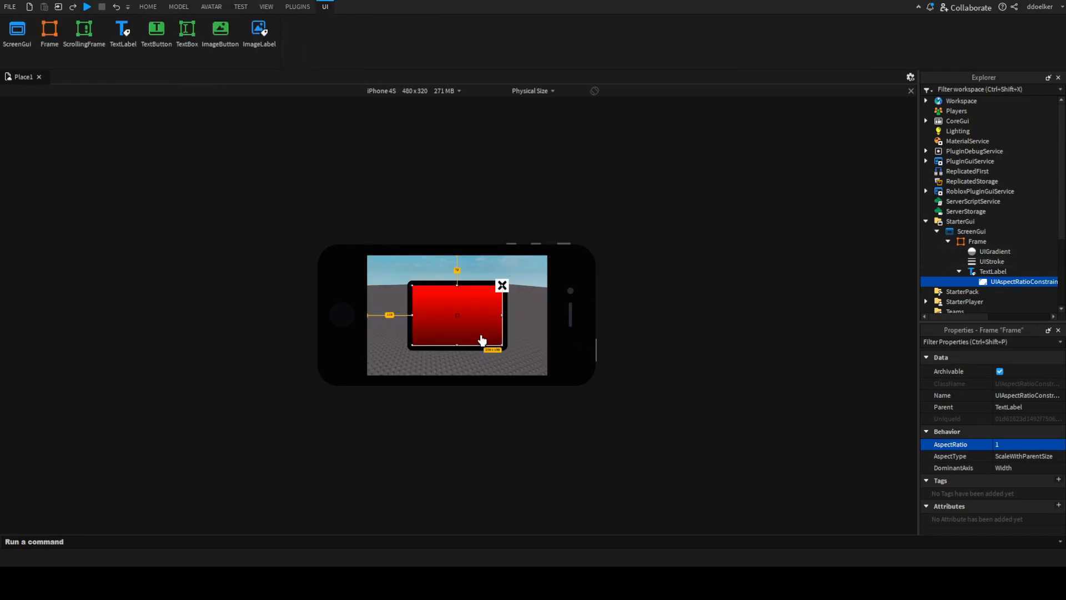
{"action": "left_click", "coordinate": [509, 342]}
{"action": "left_click", "coordinate": [977, 262]}
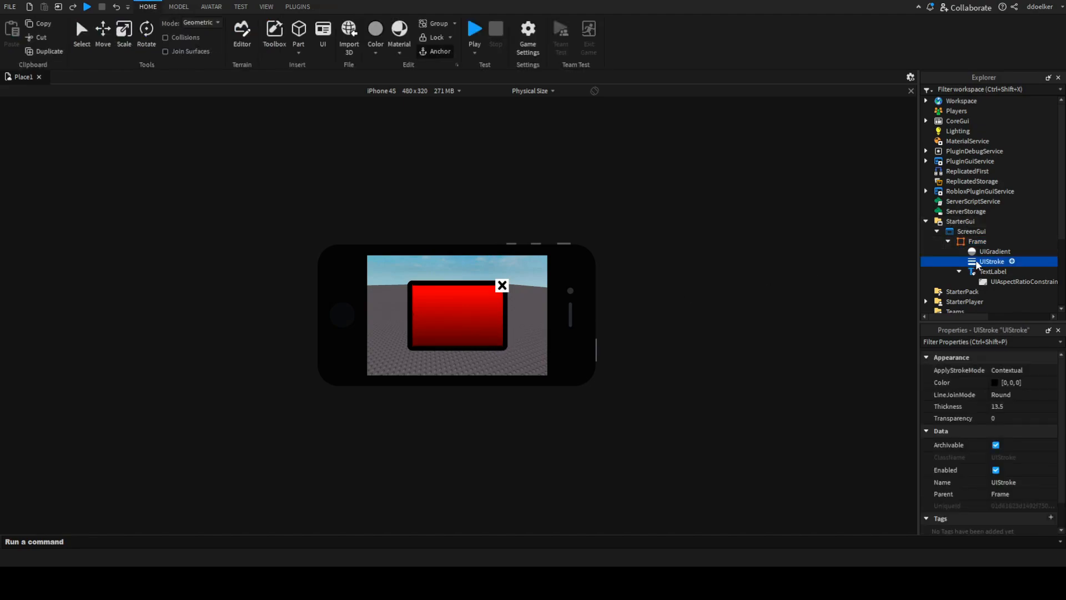
{"action": "left_click", "coordinate": [993, 272]}
{"action": "left_click", "coordinate": [992, 281]}
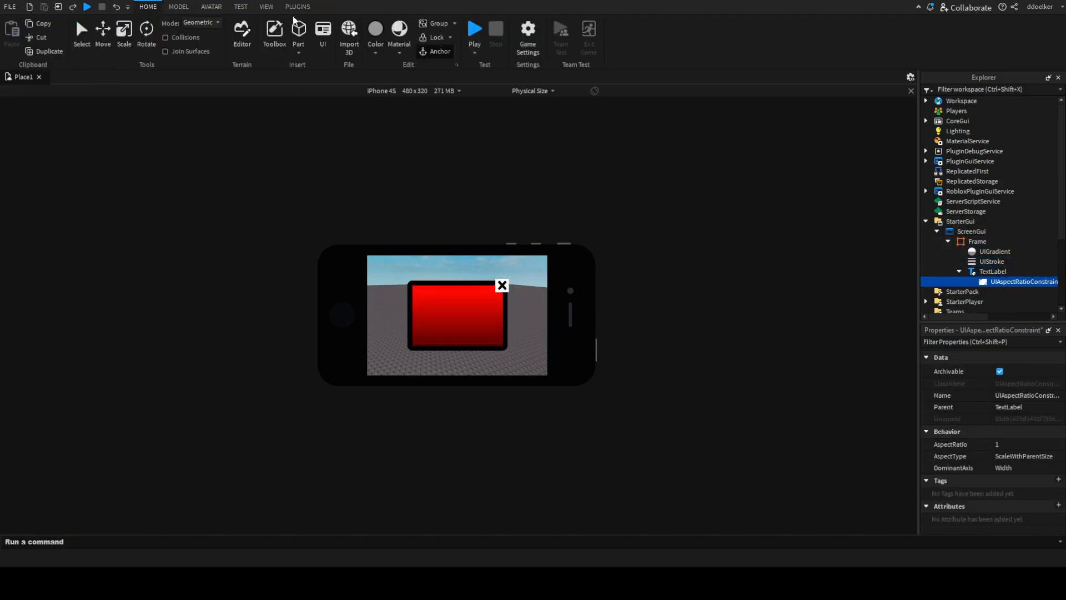
{"action": "left_click", "coordinate": [239, 7]}
{"action": "left_click", "coordinate": [291, 55]}
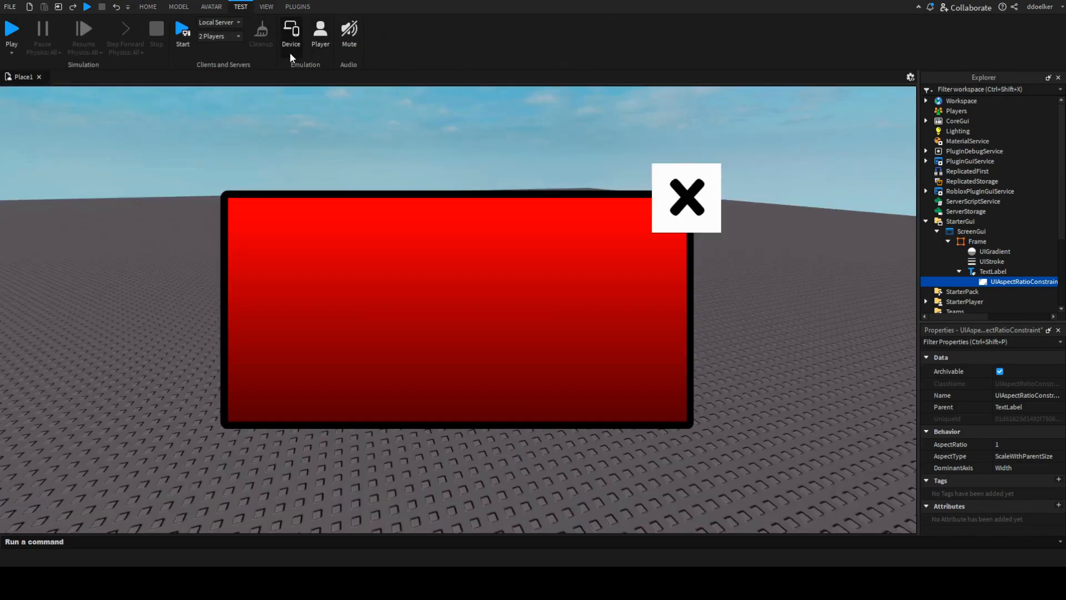
Step: Try aspect ratios of 2 and 0 on the X label's constraint and undo both changes
{"action": "left_click", "coordinate": [1014, 446]}
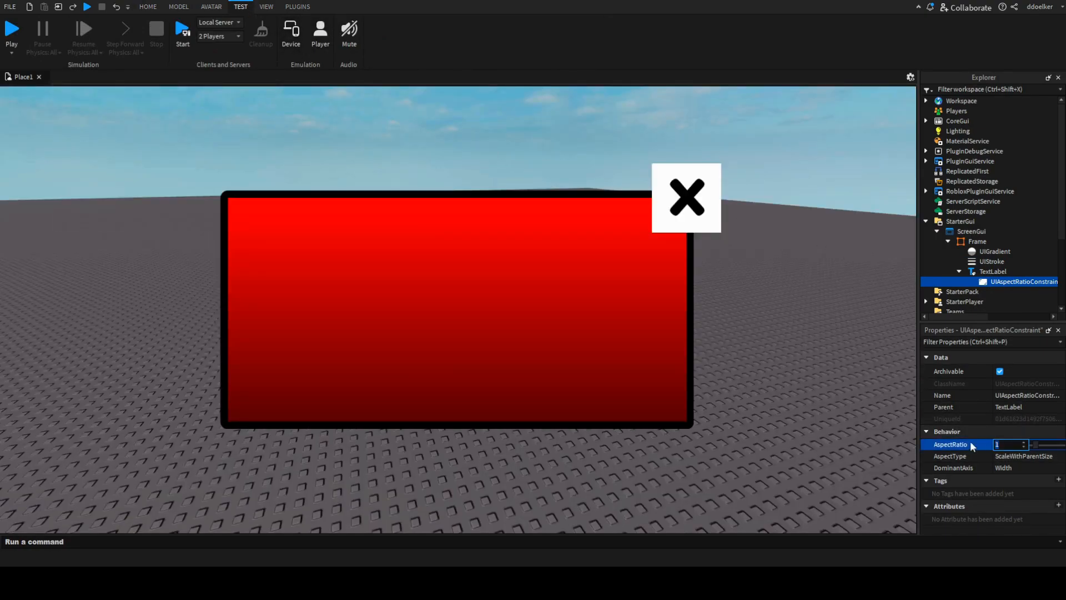
{"action": "type", "text": "2"}
{"action": "key", "text": "Return"}
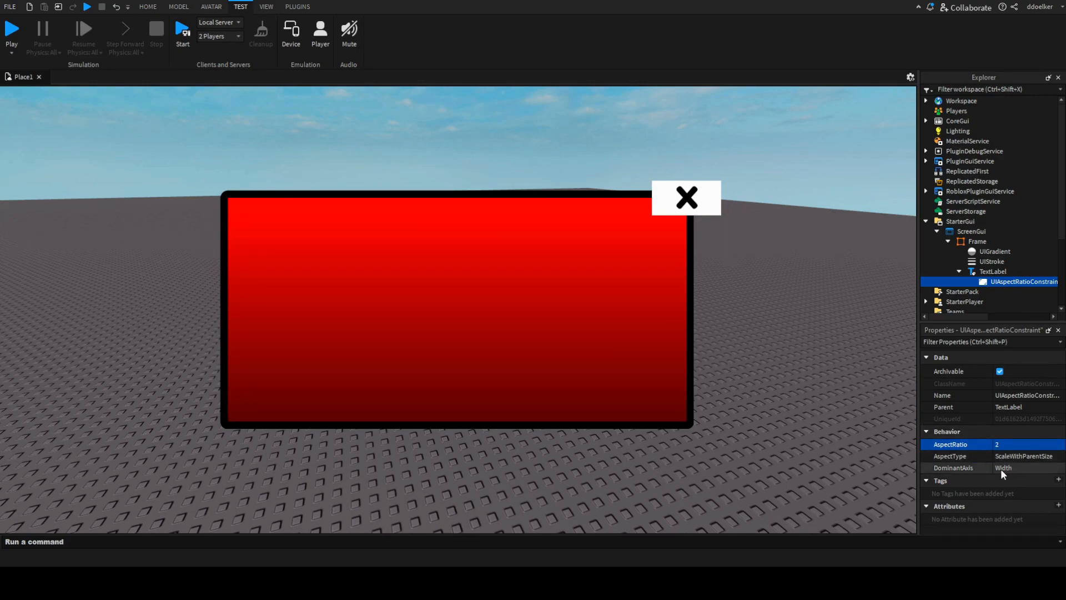
{"action": "left_click", "coordinate": [1007, 444]}
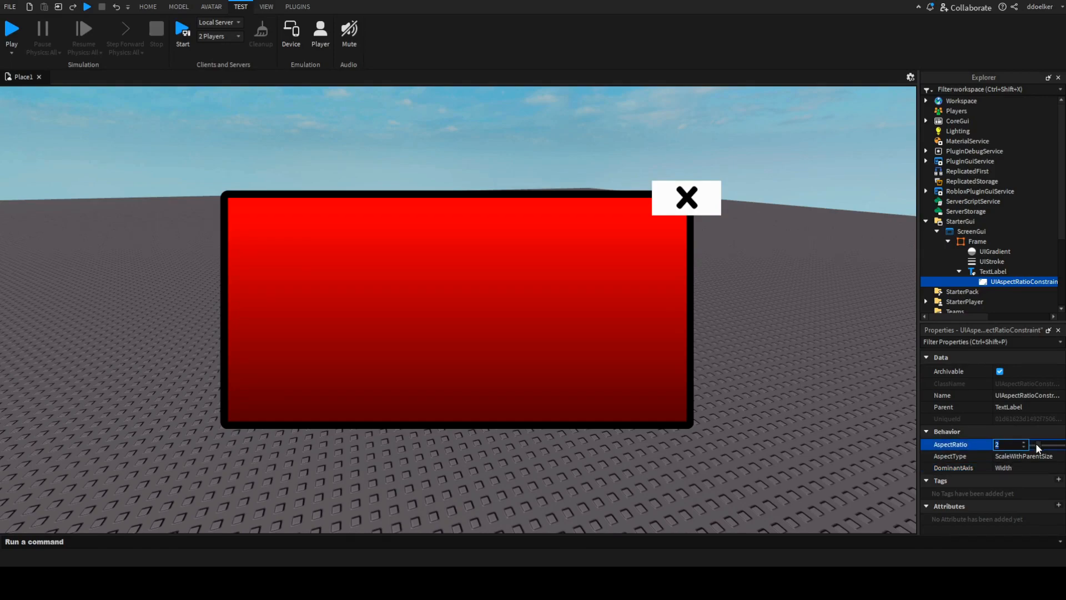
{"action": "left_click_drag", "start_coordinate": [1035, 443], "coordinate": [1029, 443]}
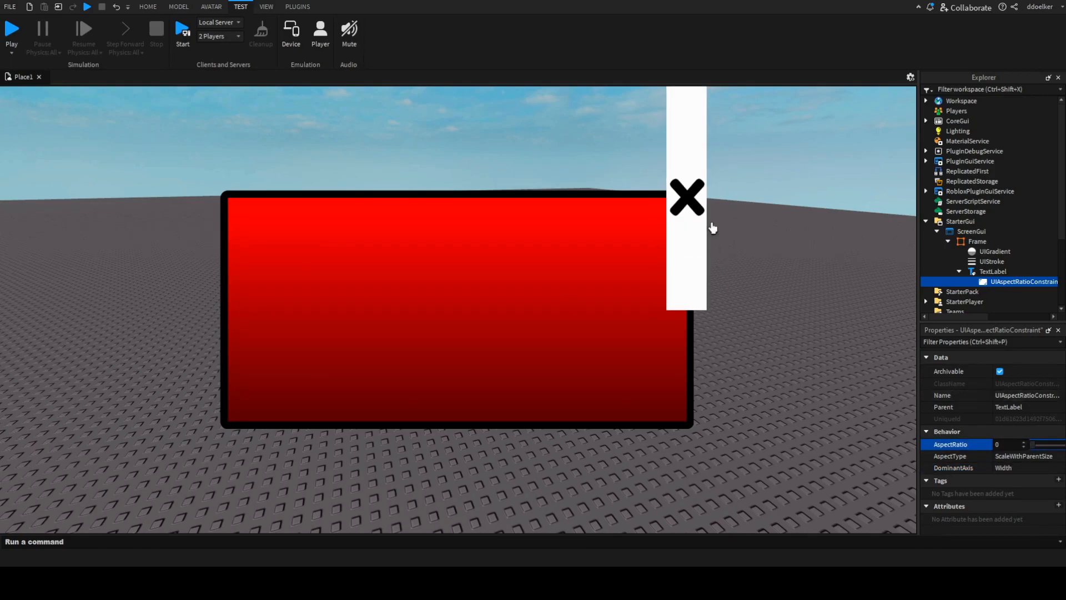
{"action": "key", "text": "ctrl+z"}
{"action": "right_click_drag", "start_coordinate": [711, 224], "coordinate": [704, 227]}
{"action": "key", "text": "ctrl+z"}
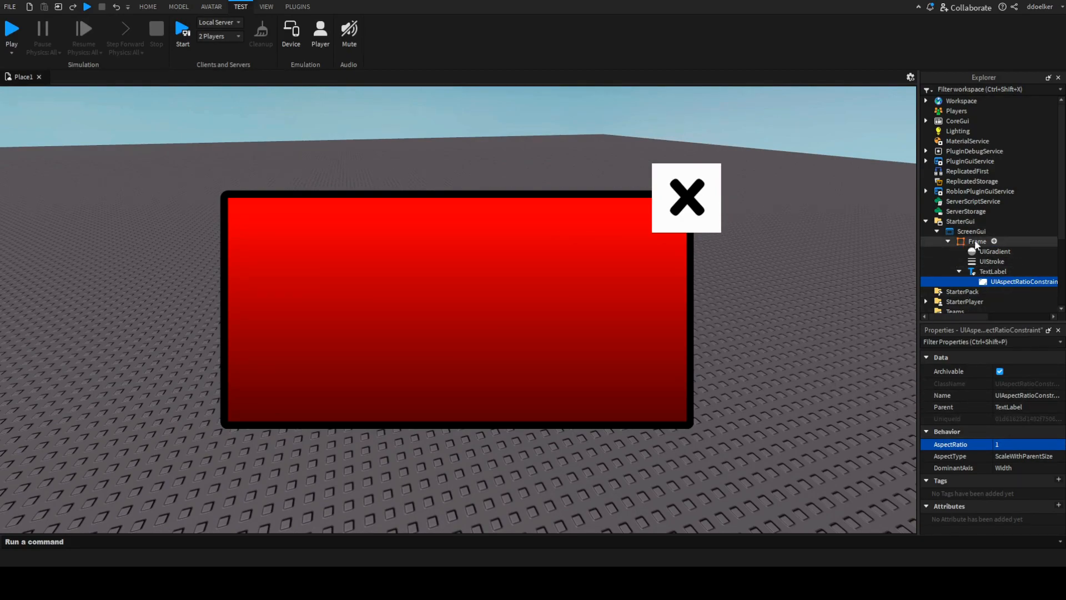
Step: Add a UIScale to the red frame and expand the frame's Size property to inspect its components
{"action": "left_click", "coordinate": [959, 242]}
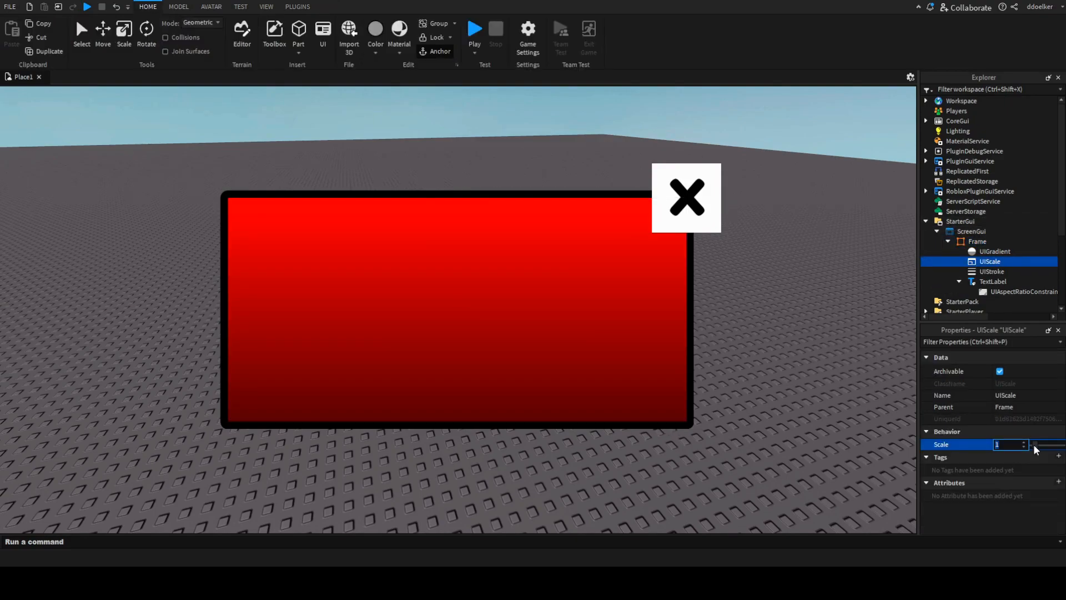
{"action": "left_click_drag", "start_coordinate": [1034, 444], "coordinate": [1034, 432]}
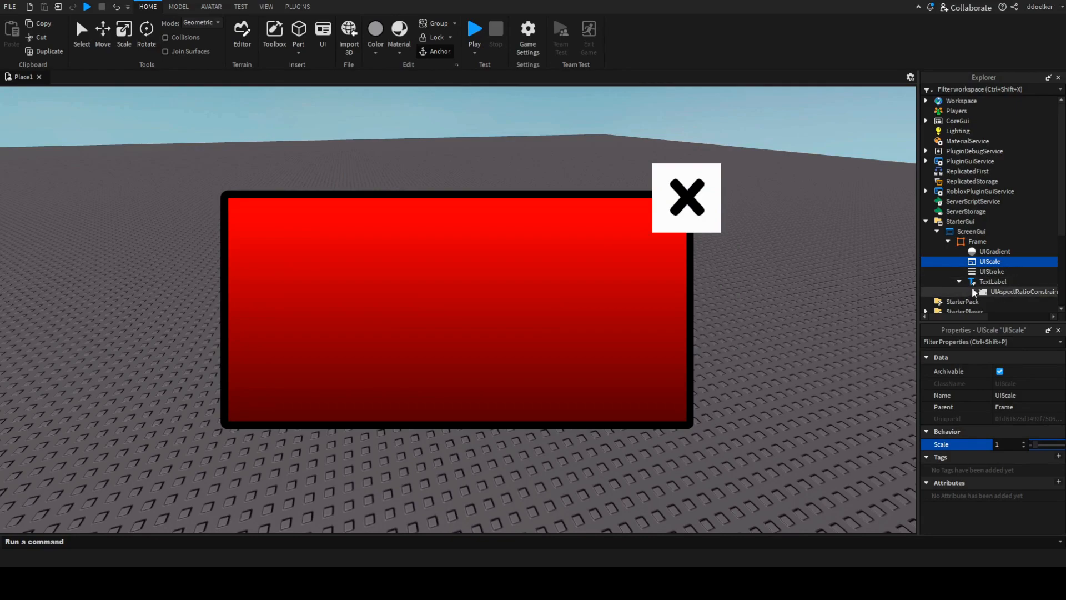
{"action": "left_click", "coordinate": [976, 241]}
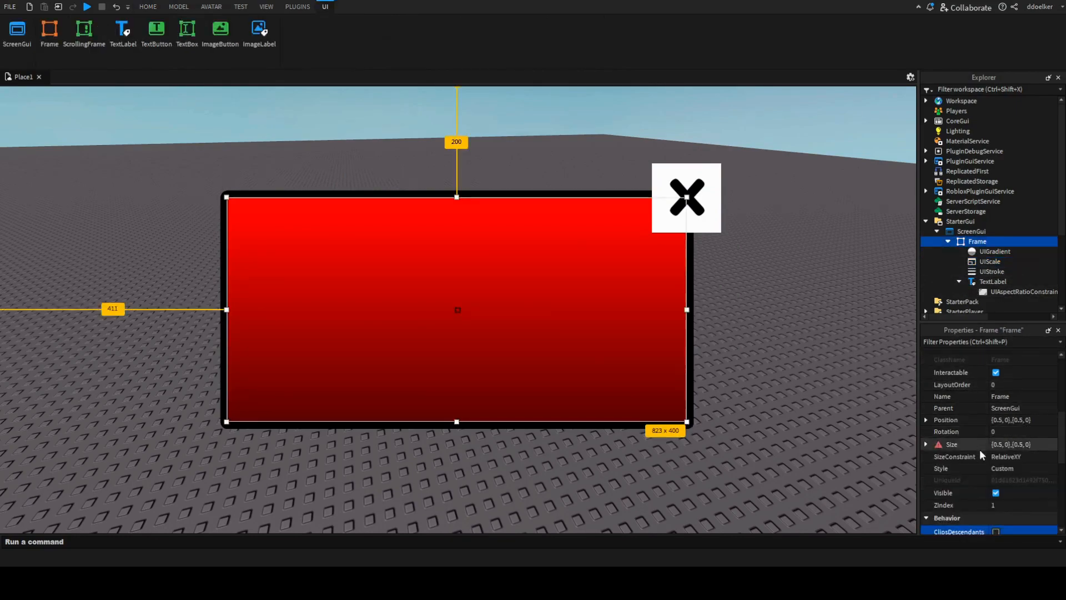
{"action": "left_click", "coordinate": [925, 444]}
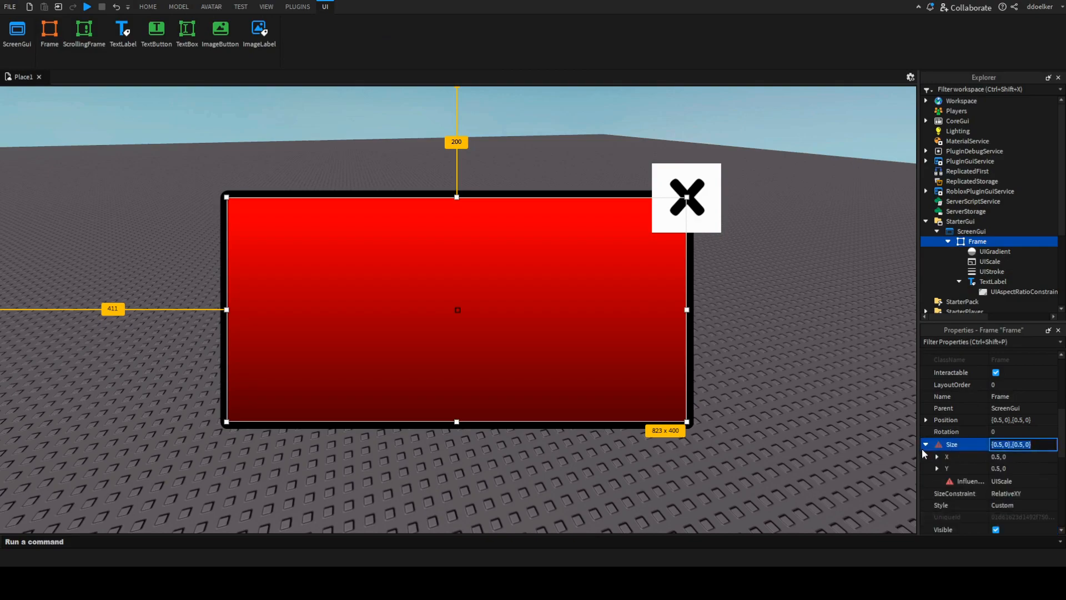
Step: Try scales of 2 and 0.5 on the frame's UIScale and restore the scale to 1
{"action": "left_click", "coordinate": [987, 261]}
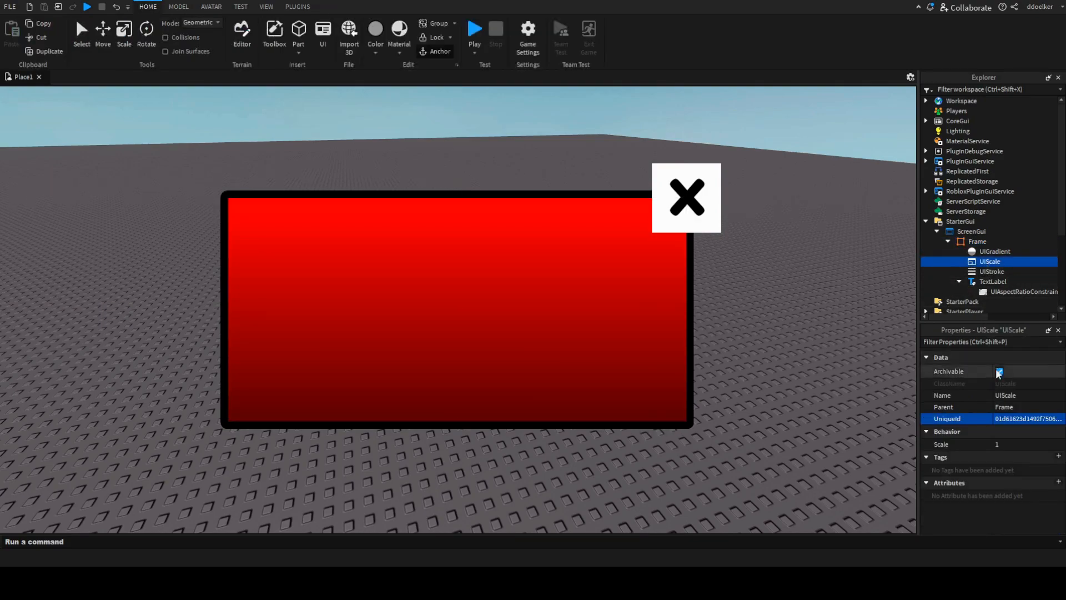
{"action": "left_click", "coordinate": [1010, 438]}
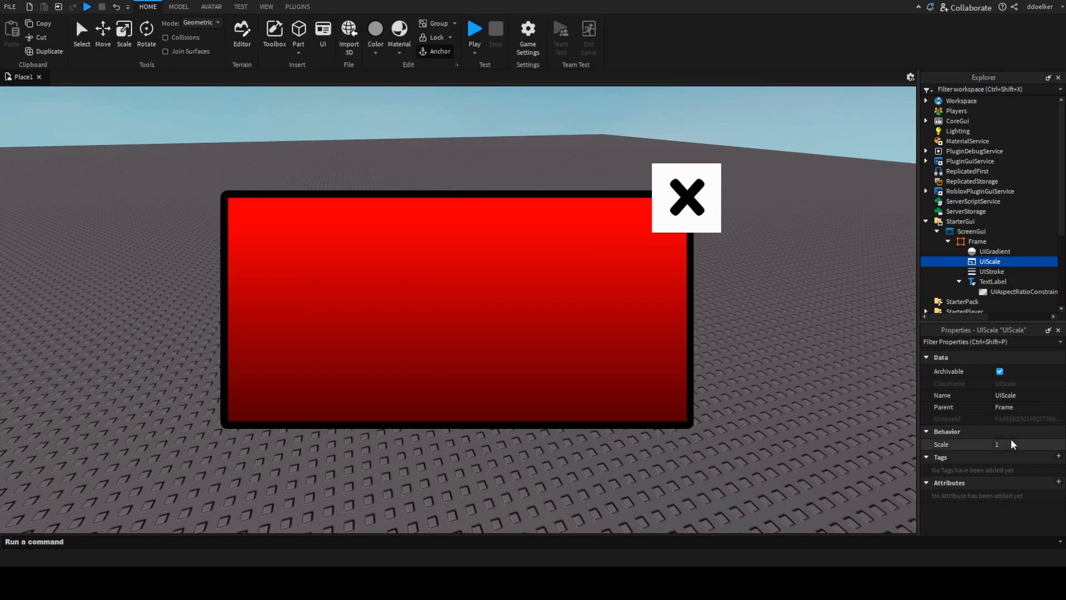
{"action": "key", "text": "Return"}
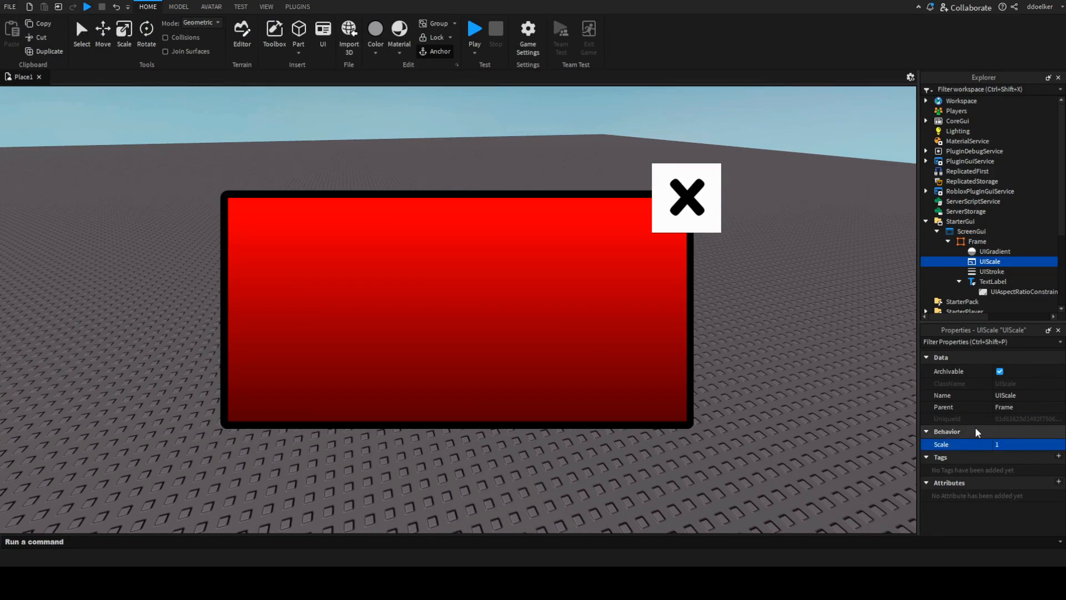
{"action": "left_click", "coordinate": [1006, 445]}
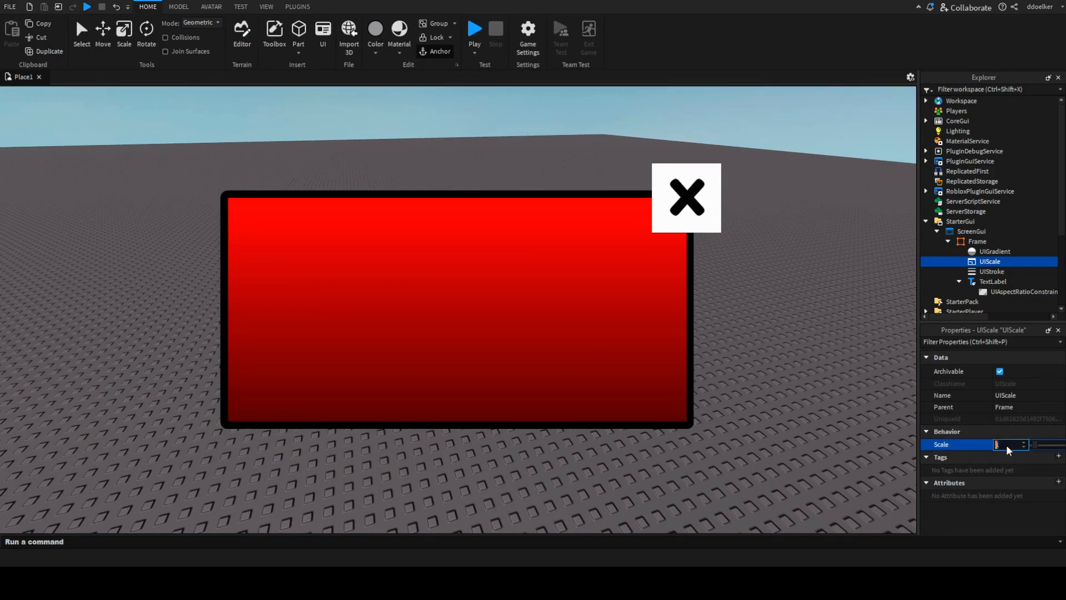
{"action": "type", "text": "2"}
{"action": "key", "text": "Return"}
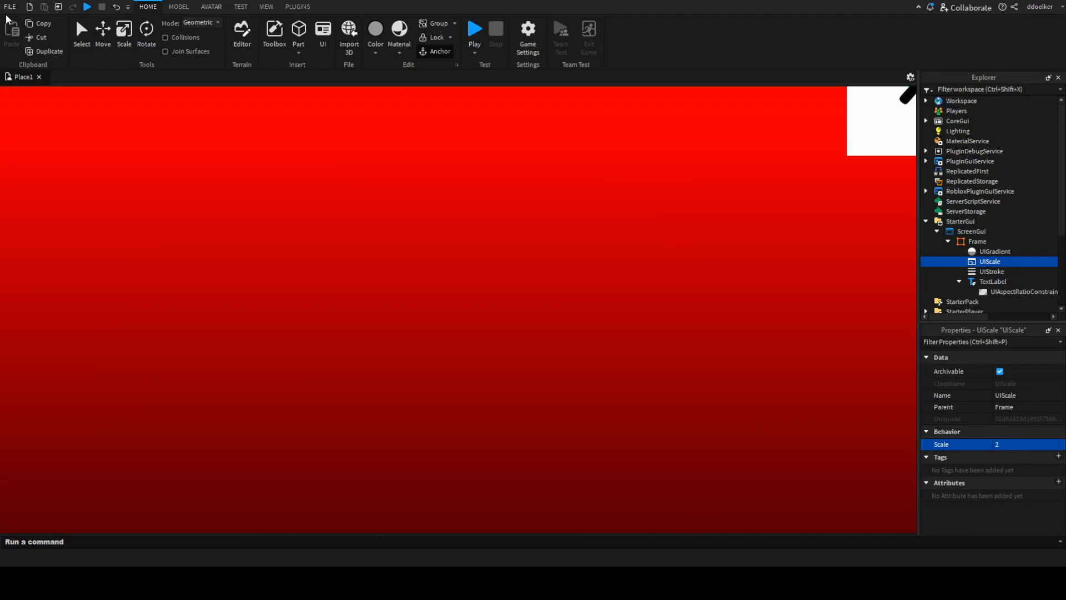
{"action": "left_click", "coordinate": [1016, 444]}
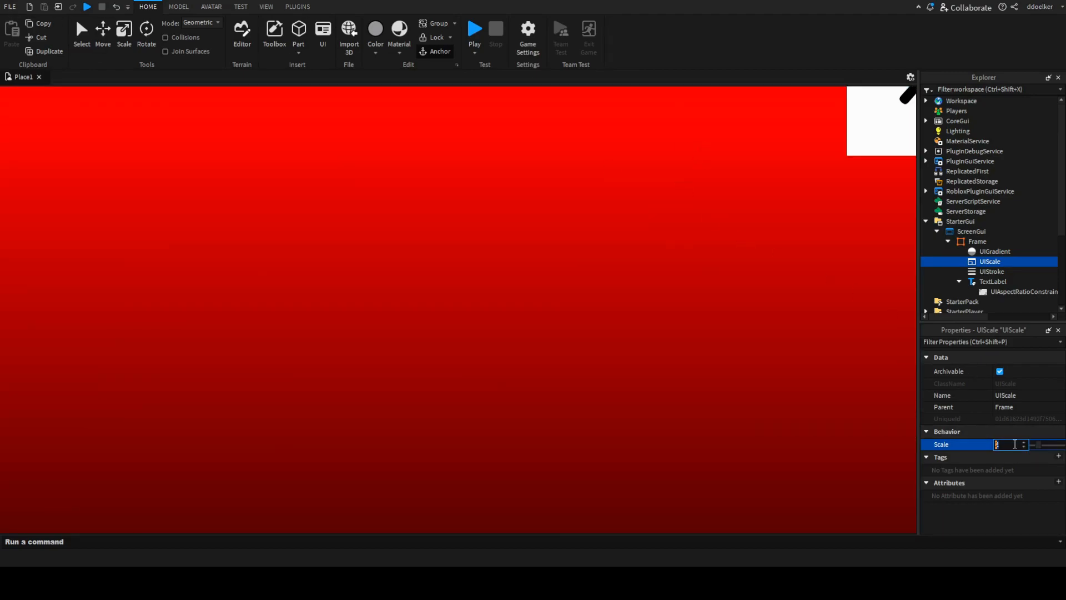
{"action": "type", "text": "1"}
{"action": "key", "text": "Return"}
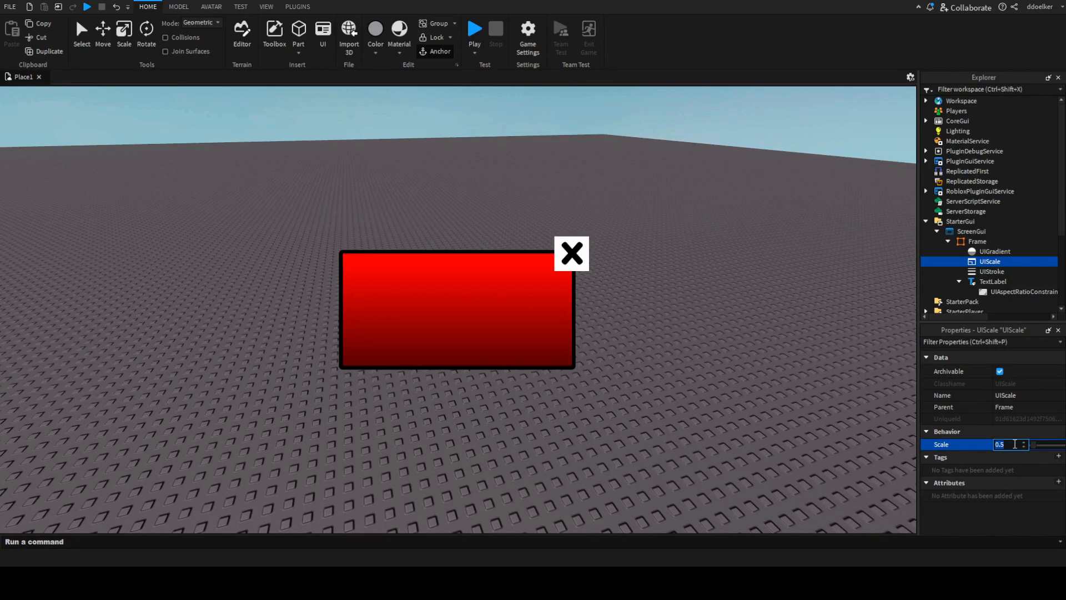
Step: Add a UISizeConstraint to the red frame and set its minimum X size to 0.1
{"action": "right_click_drag", "start_coordinate": [861, 374], "coordinate": [871, 345]}
{"action": "left_click", "coordinate": [963, 241]}
{"action": "key", "text": "ctrl+shift+v"}
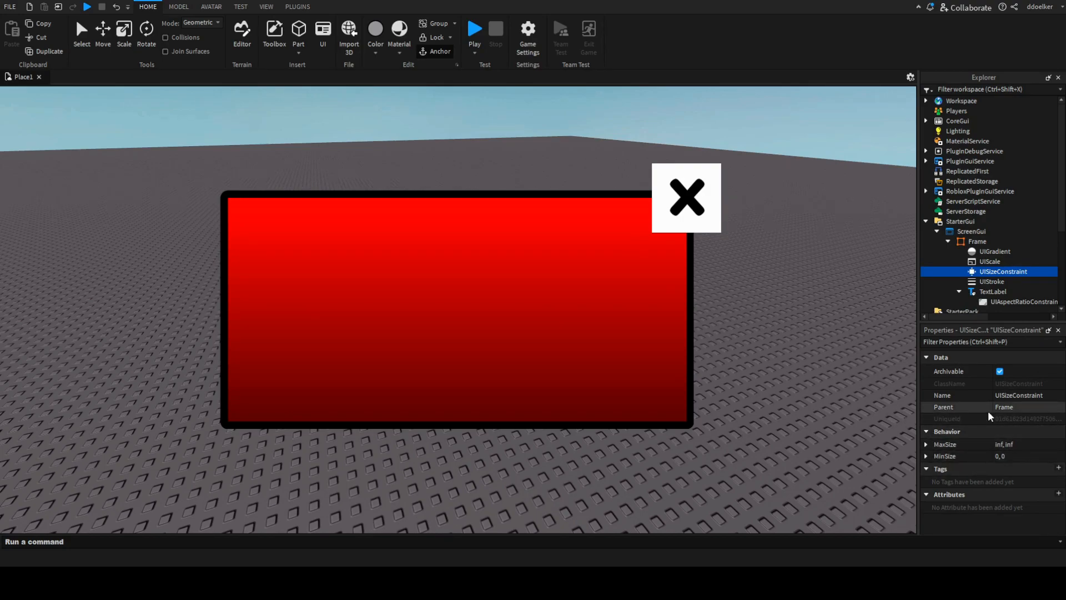
{"action": "left_click", "coordinate": [928, 444]}
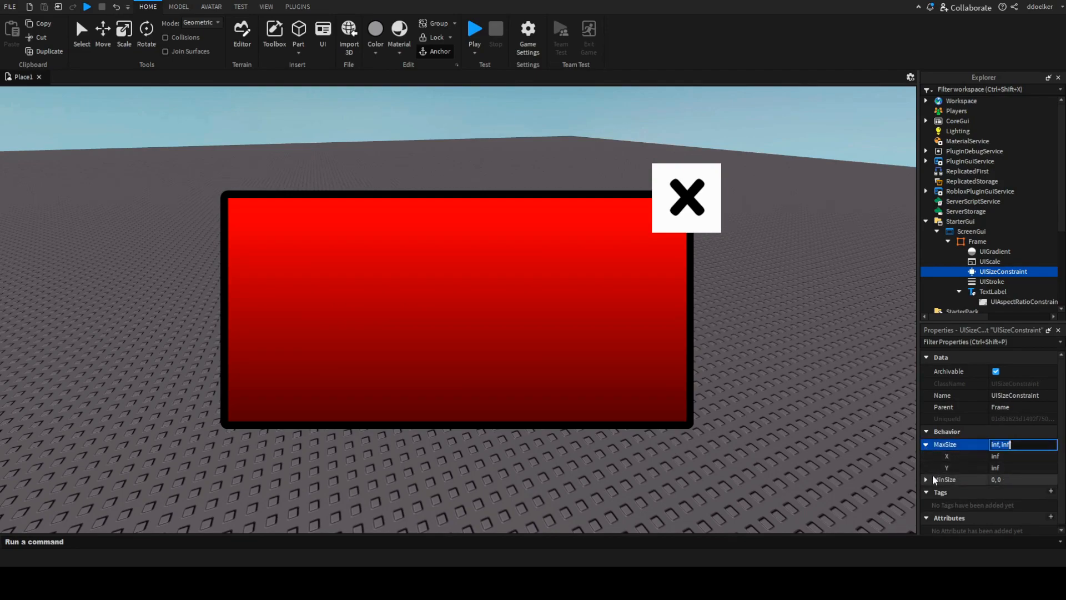
{"action": "left_click", "coordinate": [926, 479]}
{"action": "scroll", "coordinate": [958, 450], "scroll_direction": "down", "scroll_amount": 1}
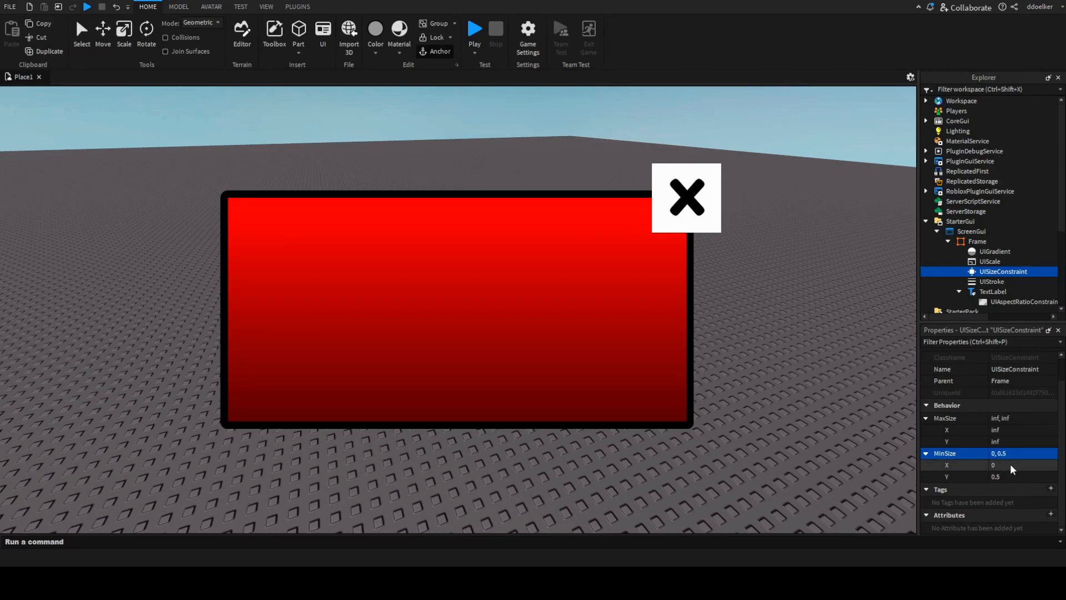
{"action": "left_click", "coordinate": [1032, 465]}
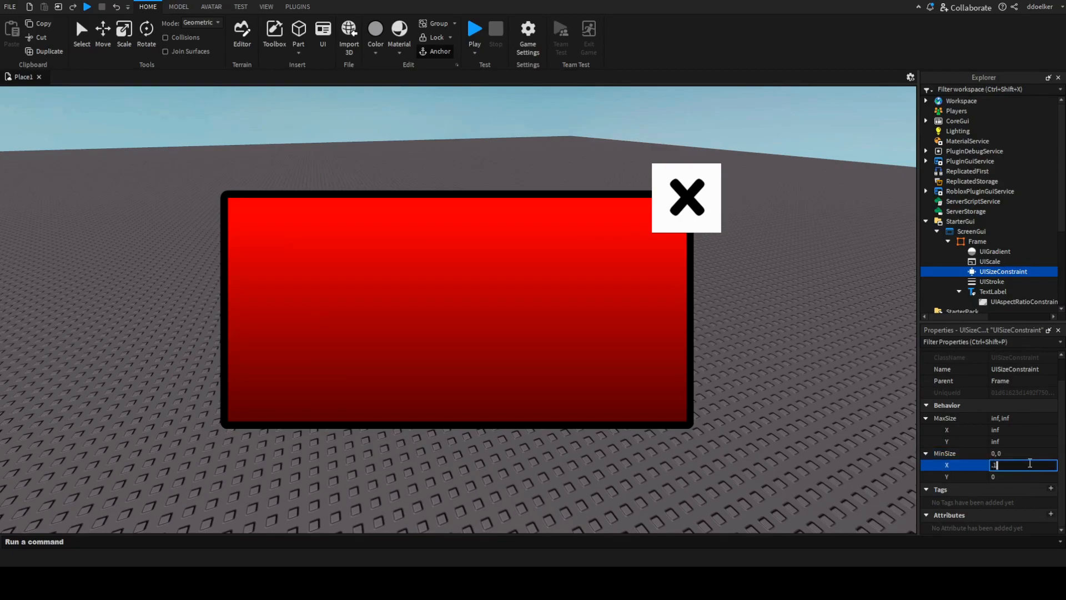
Step: Try a maximum X size of 0.1 on the frame's size constraint and undo the change
{"action": "left_click", "coordinate": [1010, 430]}
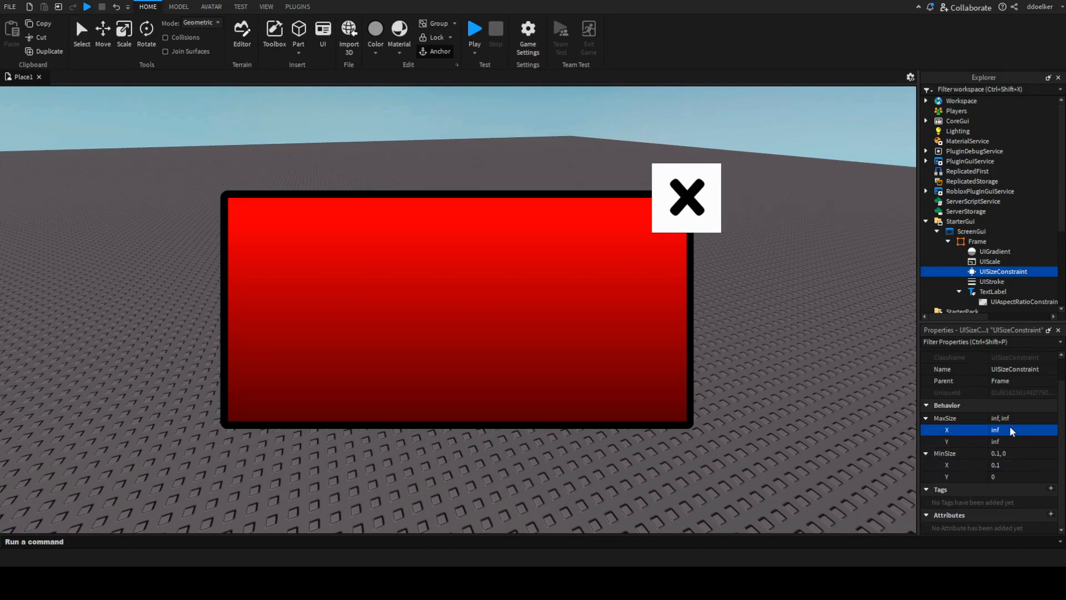
{"action": "key", "text": "Return"}
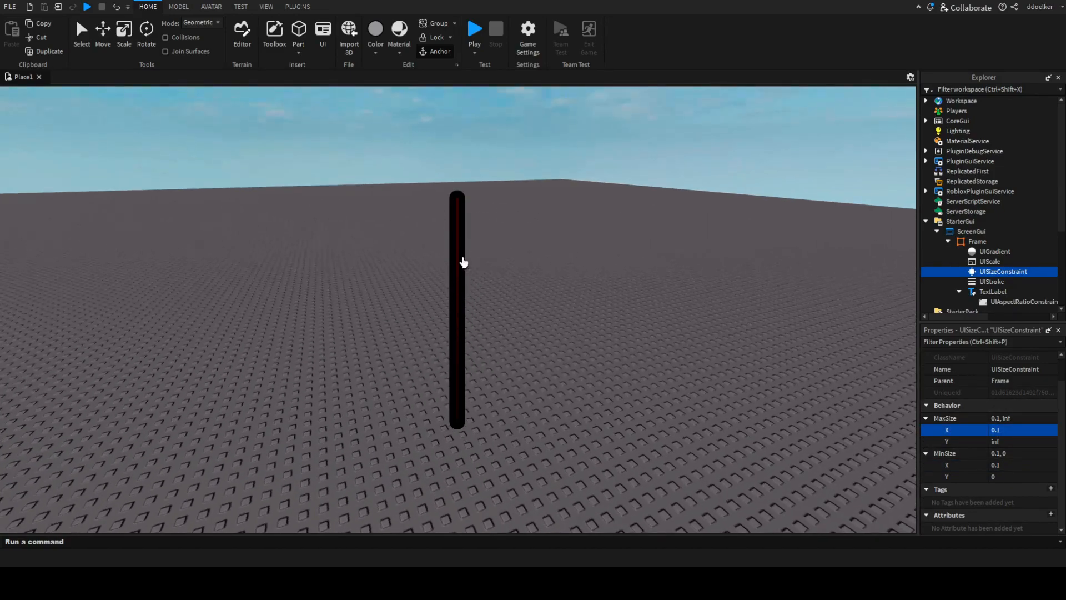
{"action": "left_click", "coordinate": [999, 432]}
{"action": "key", "text": "ctrl+z"}
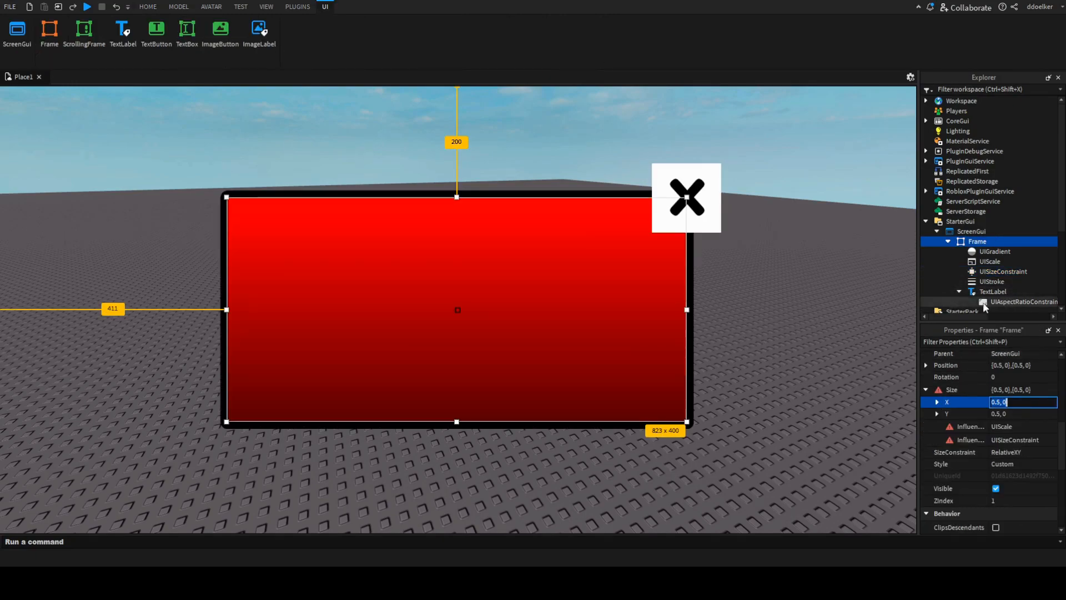
Step: Delete the UIScale from the frame, then expand the size constraint's MinSize and reselect the frame
{"action": "left_click", "coordinate": [986, 282]}
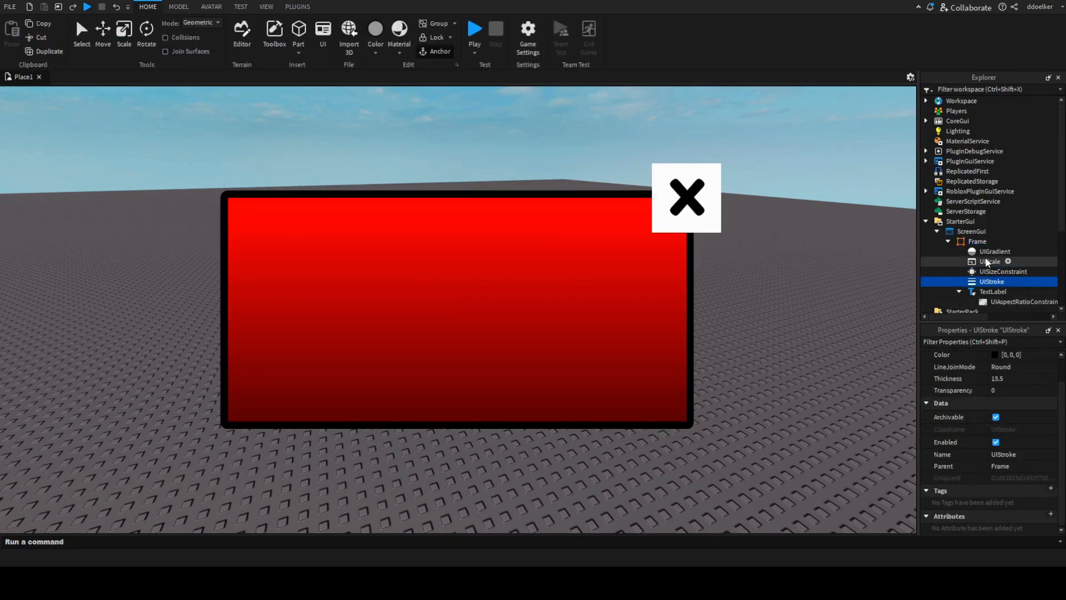
{"action": "left_click", "coordinate": [986, 272]}
{"action": "left_click", "coordinate": [987, 261]}
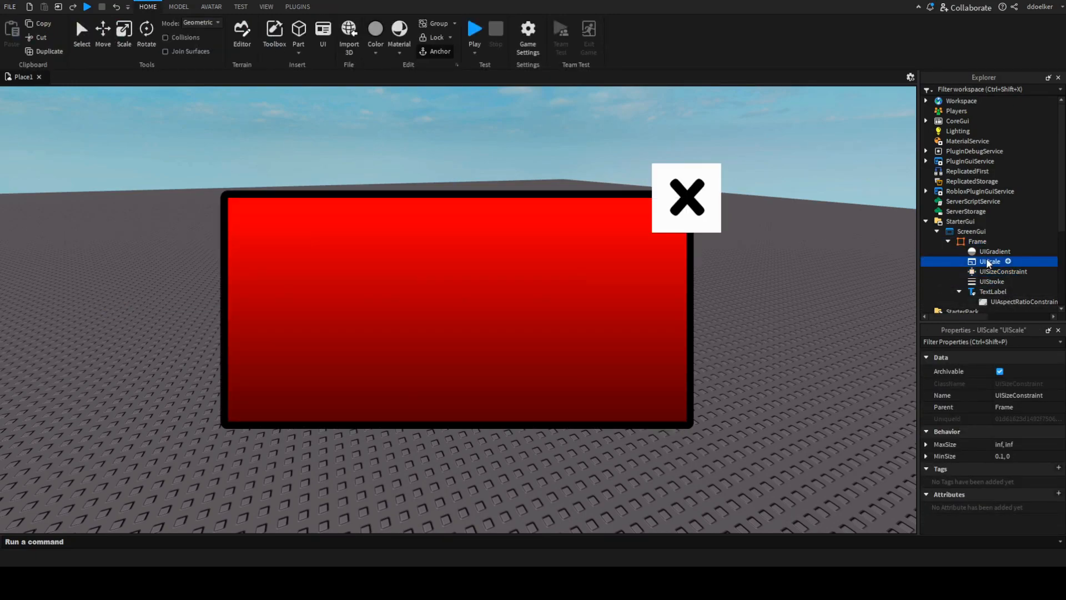
{"action": "key", "text": "Delete"}
{"action": "left_click", "coordinate": [991, 264]}
{"action": "left_click", "coordinate": [926, 457]}
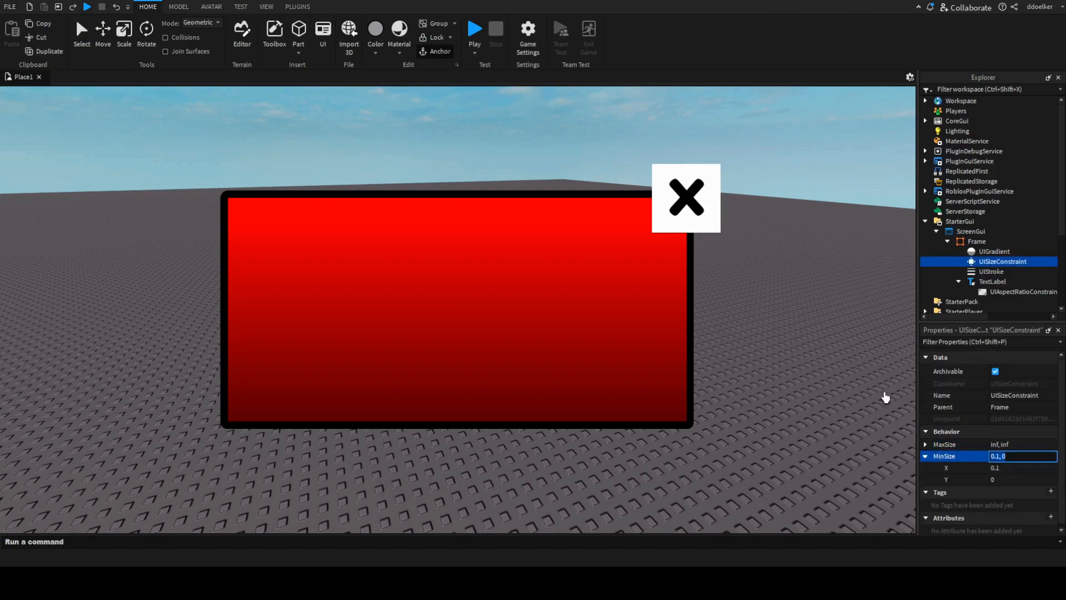
{"action": "left_click", "coordinate": [978, 241]}
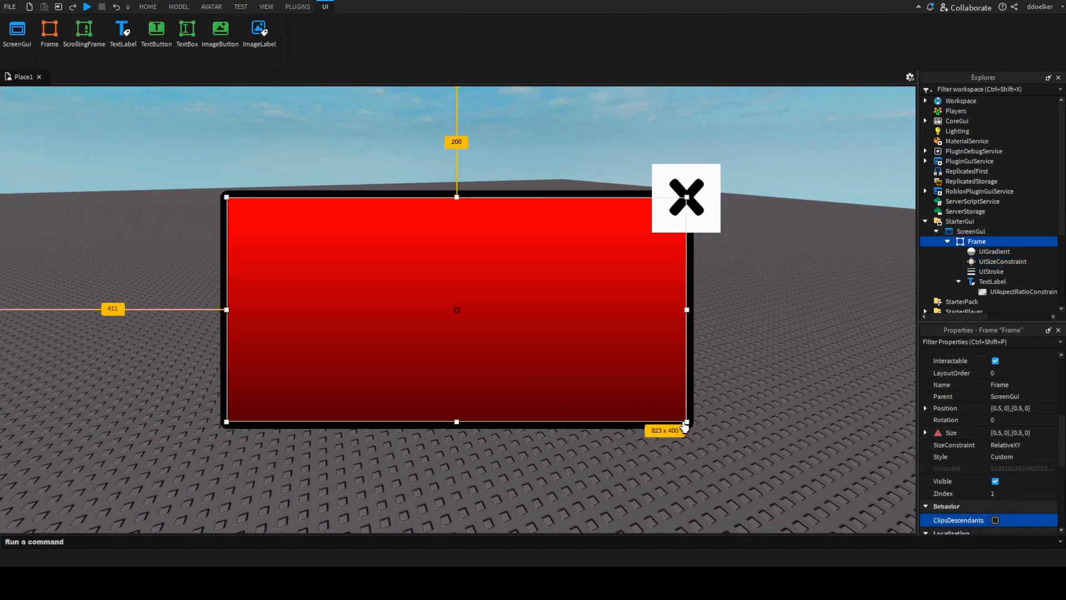